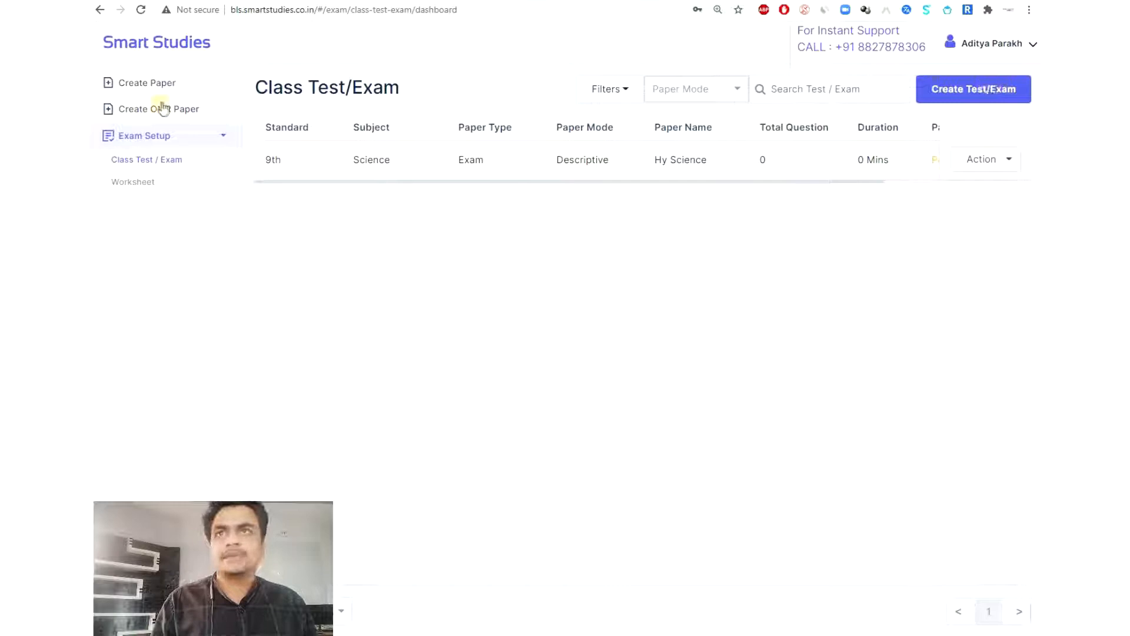
- Start a new exam/test paper for class 9th with Science as the subject
left_click(144, 86)
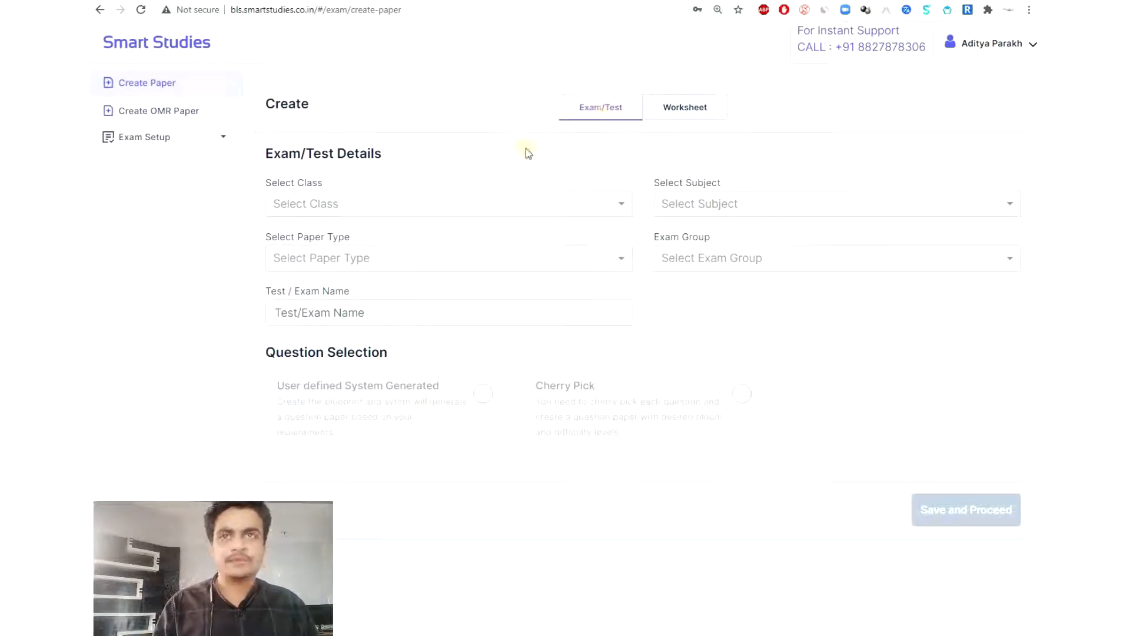
left_click(355, 205)
left_click(318, 323)
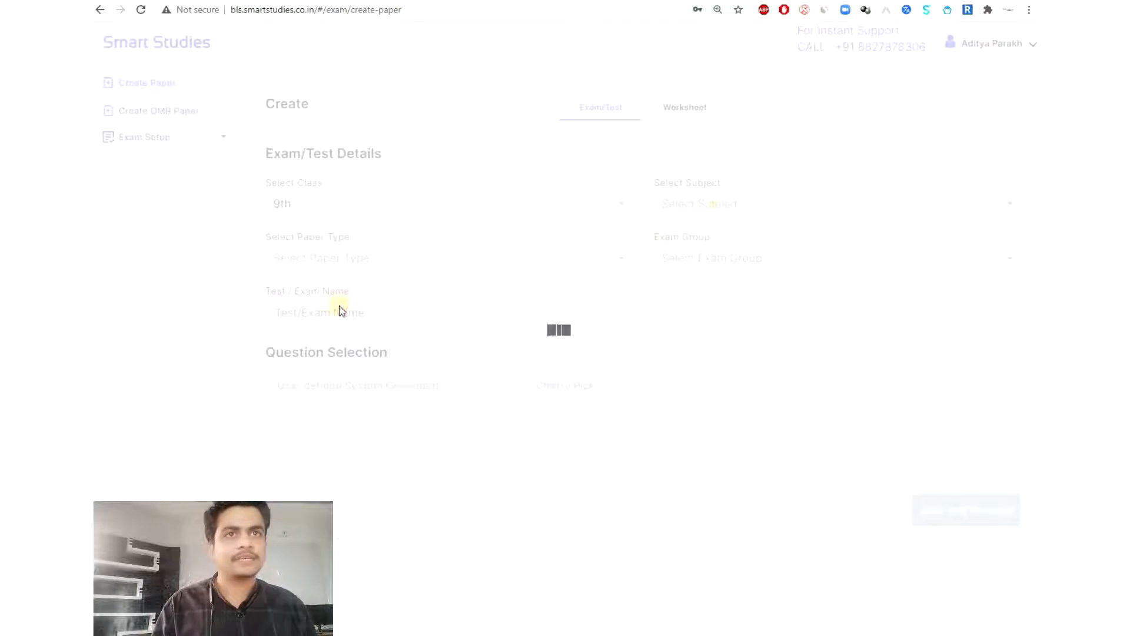
left_click(743, 203)
scroll(738, 289, "down", 5)
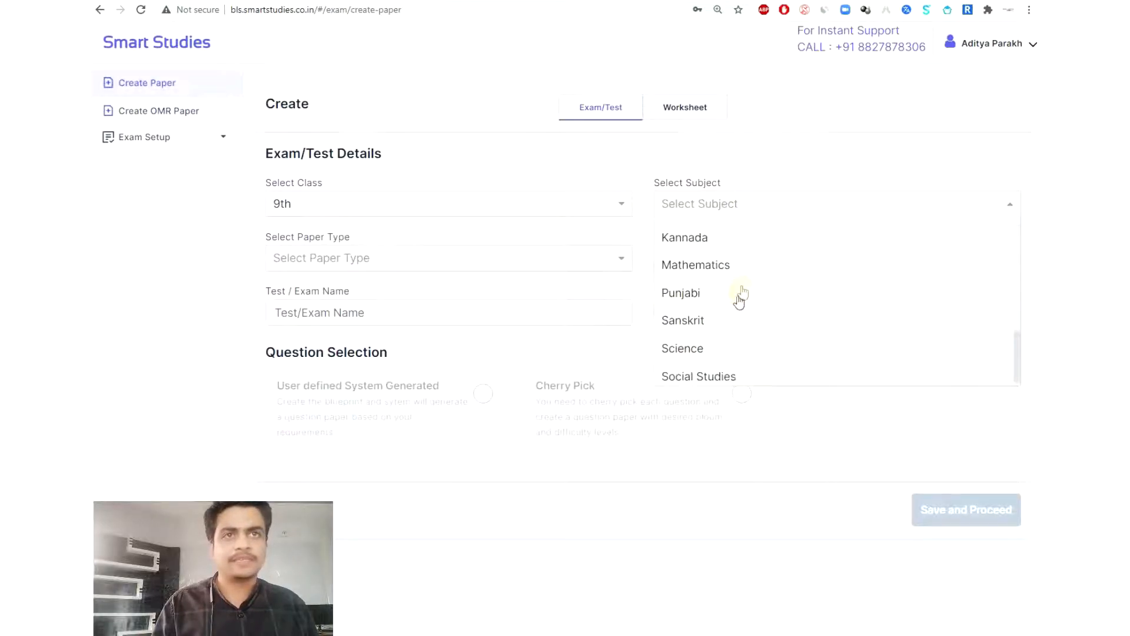
left_click(722, 344)
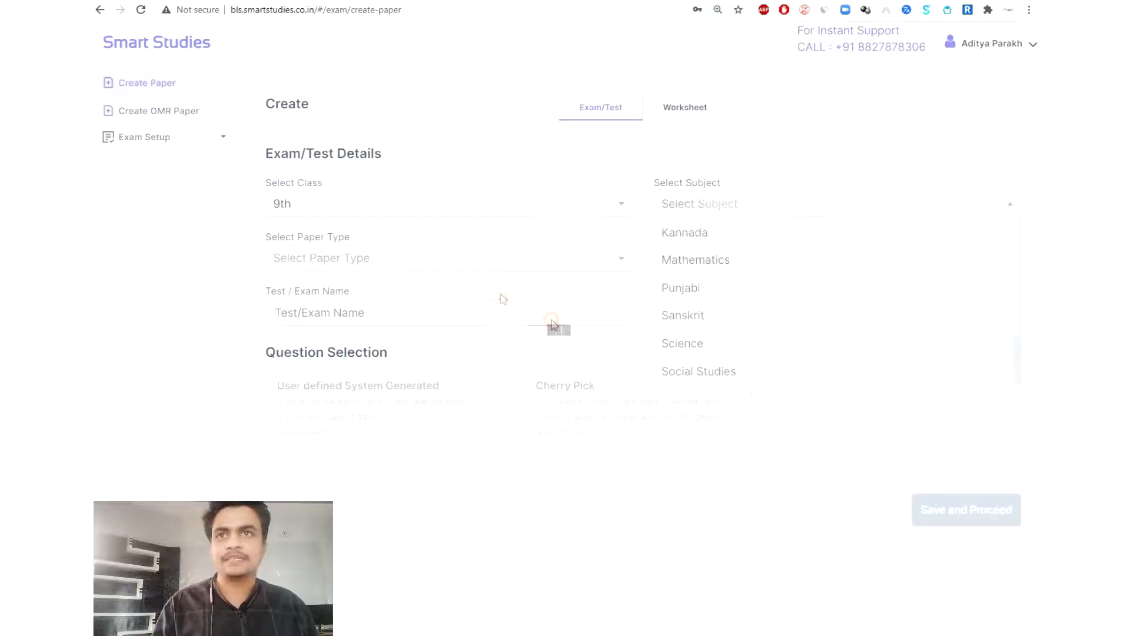
- Set the paper type to Exam, the group to Half Yearly-1 and the name to Science Exam, and save the cherry-pick paper details
left_click(414, 259)
left_click(329, 318)
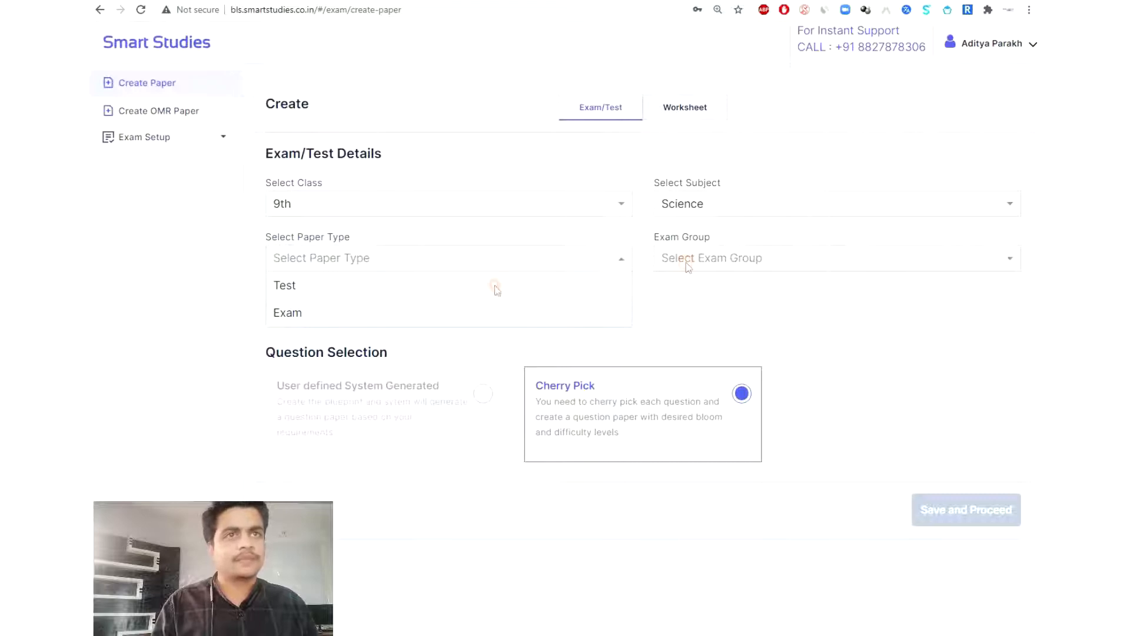
left_click(745, 260)
left_click(739, 319)
left_click(451, 304)
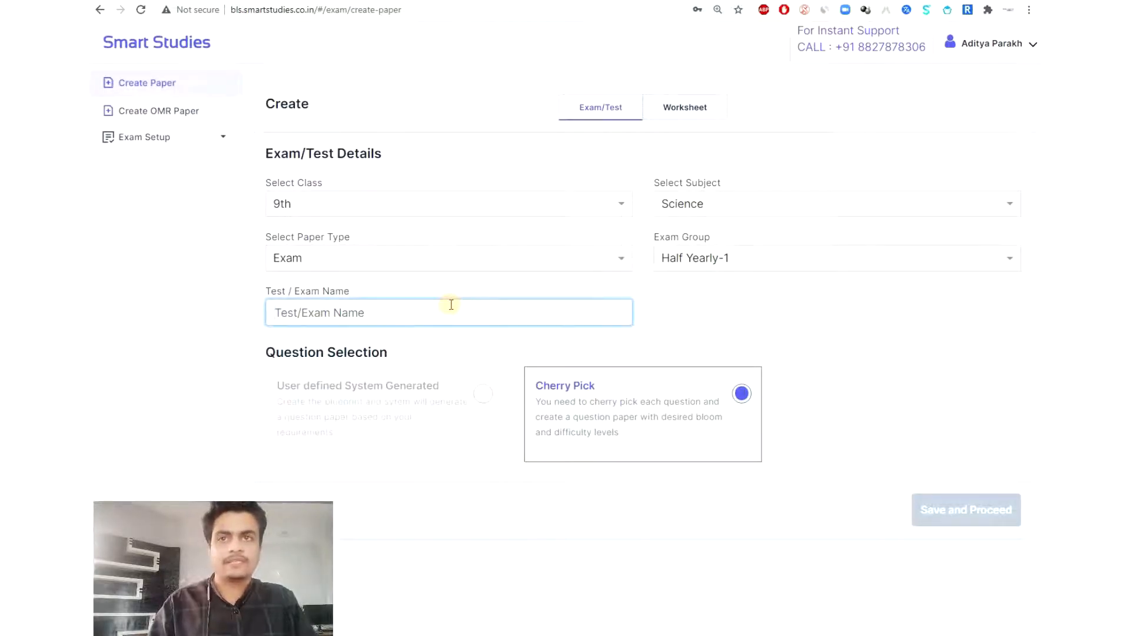
type("Science Exam")
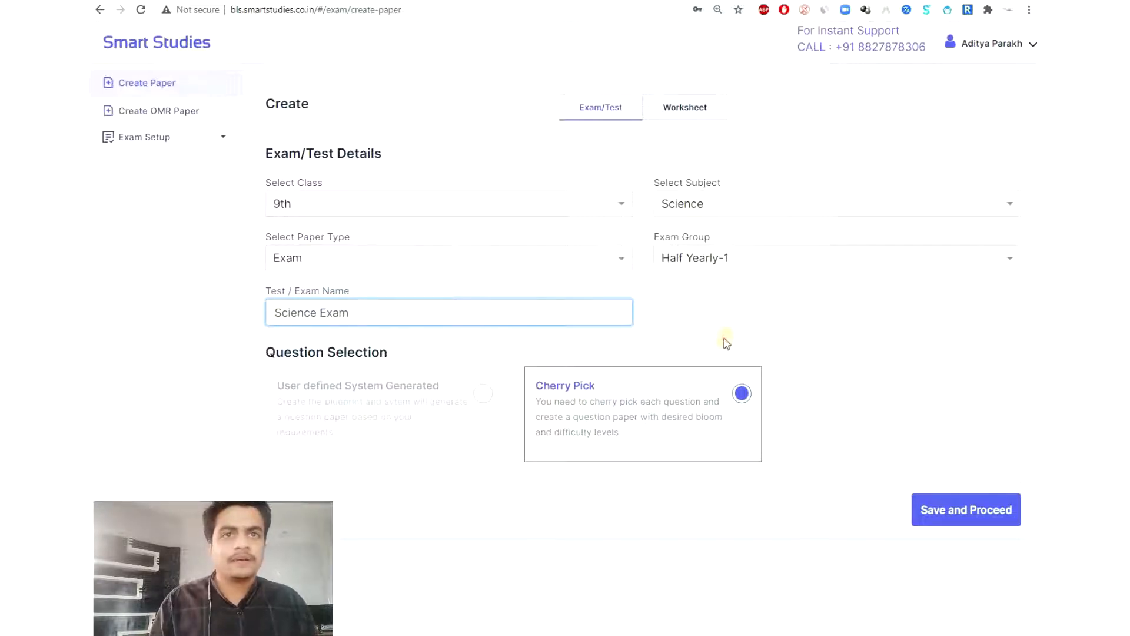
left_click(726, 343)
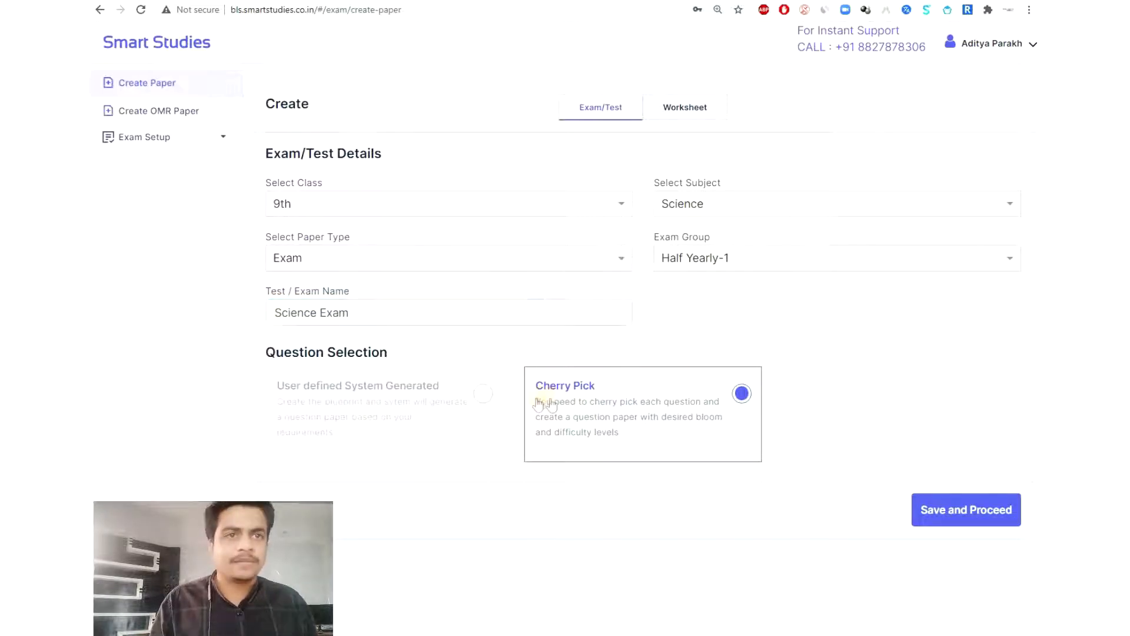
left_click(966, 510)
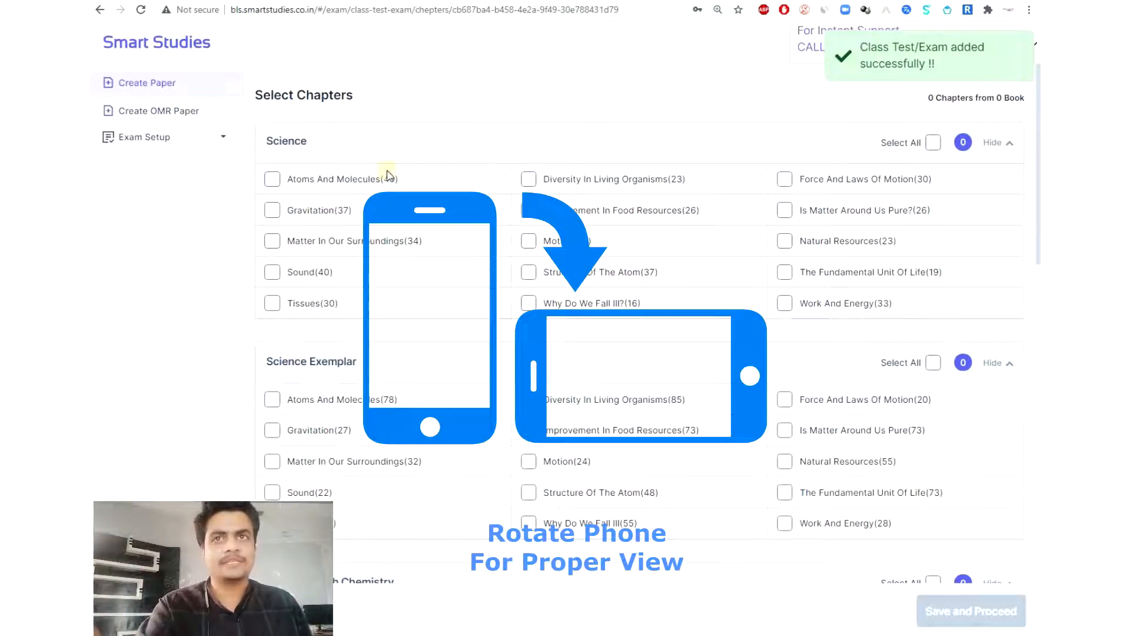
- Review the chapter lists of all Science books, from the Science textbook down to Other Source Chapters
left_click(407, 178)
left_click(293, 185)
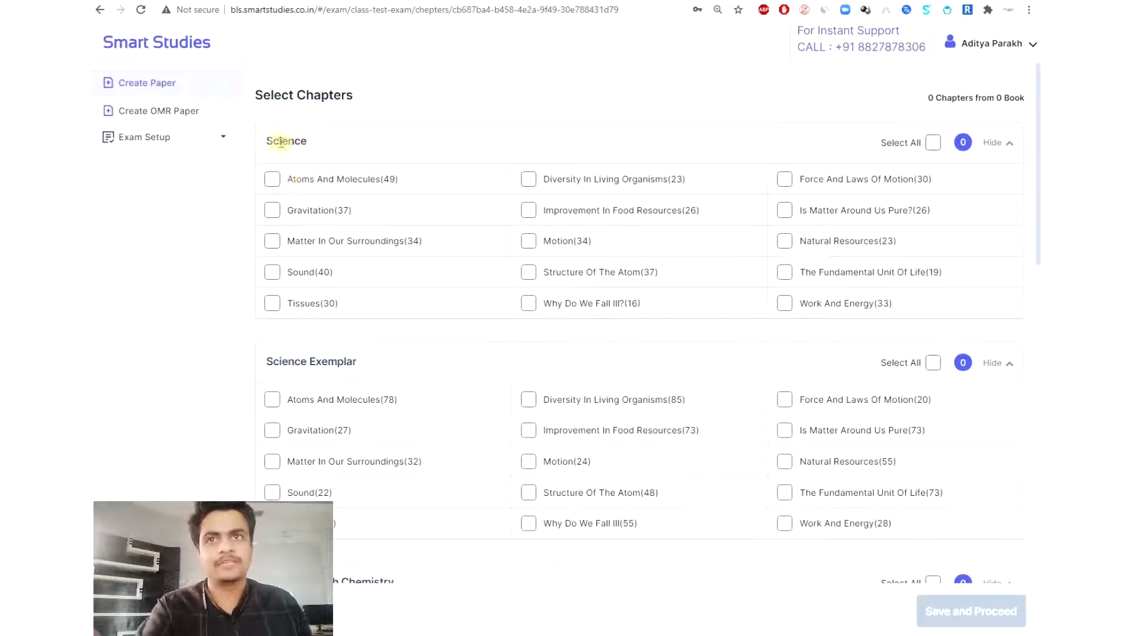
scroll(265, 241, "down", 2)
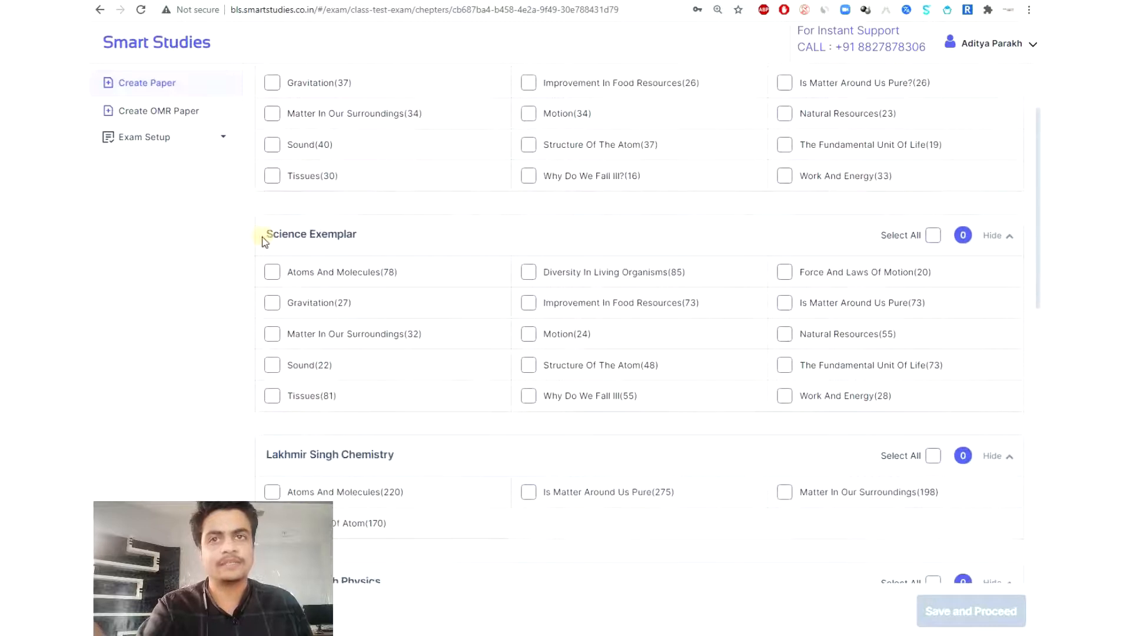
scroll(271, 242, "down", 4)
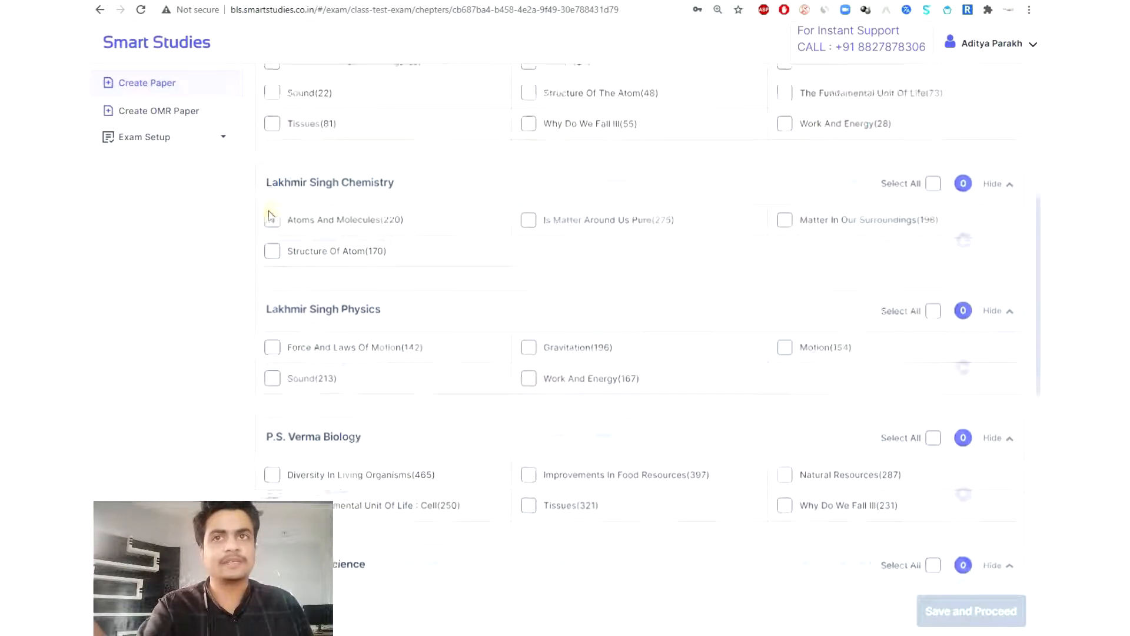
scroll(393, 264, "down", 3)
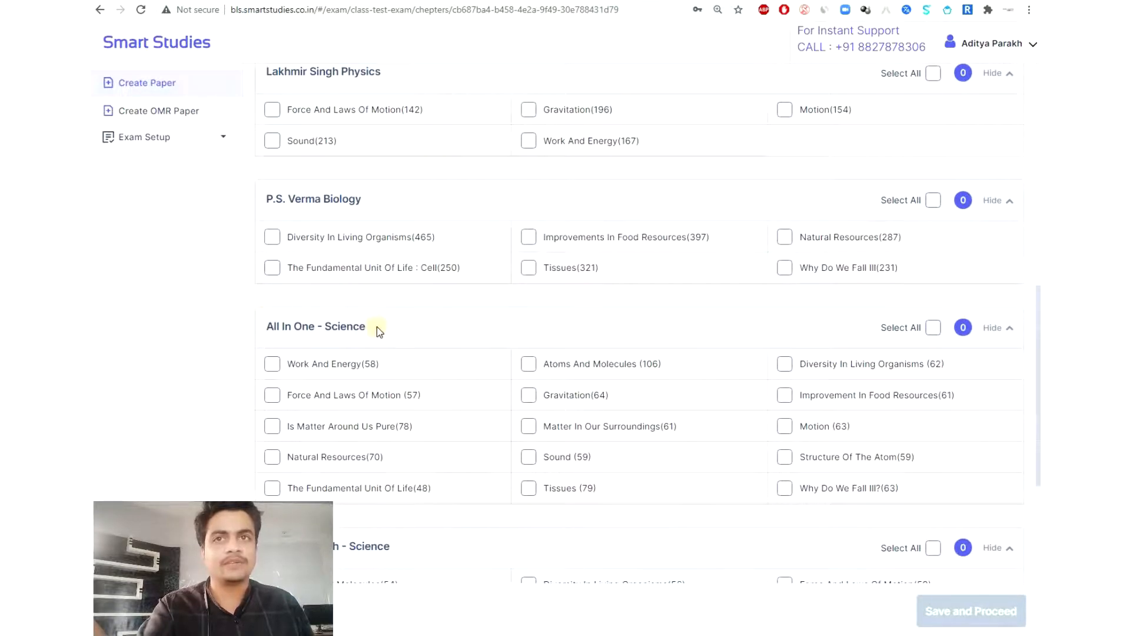
scroll(377, 327, "down", 4)
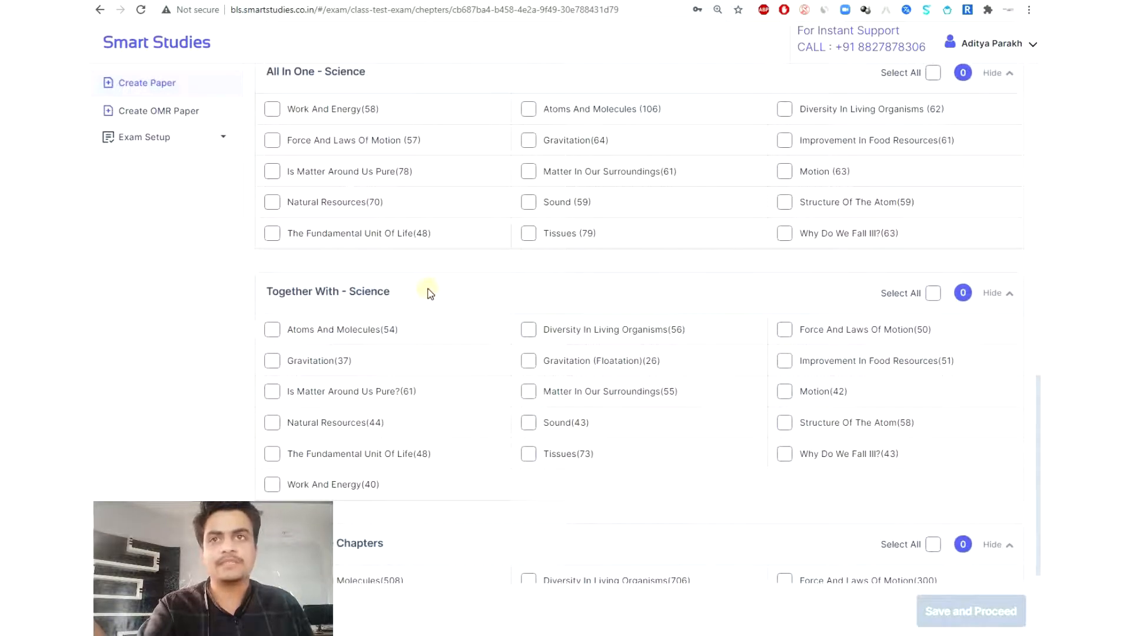
scroll(431, 328, "down", 3)
left_click_drag(285, 362, 380, 357)
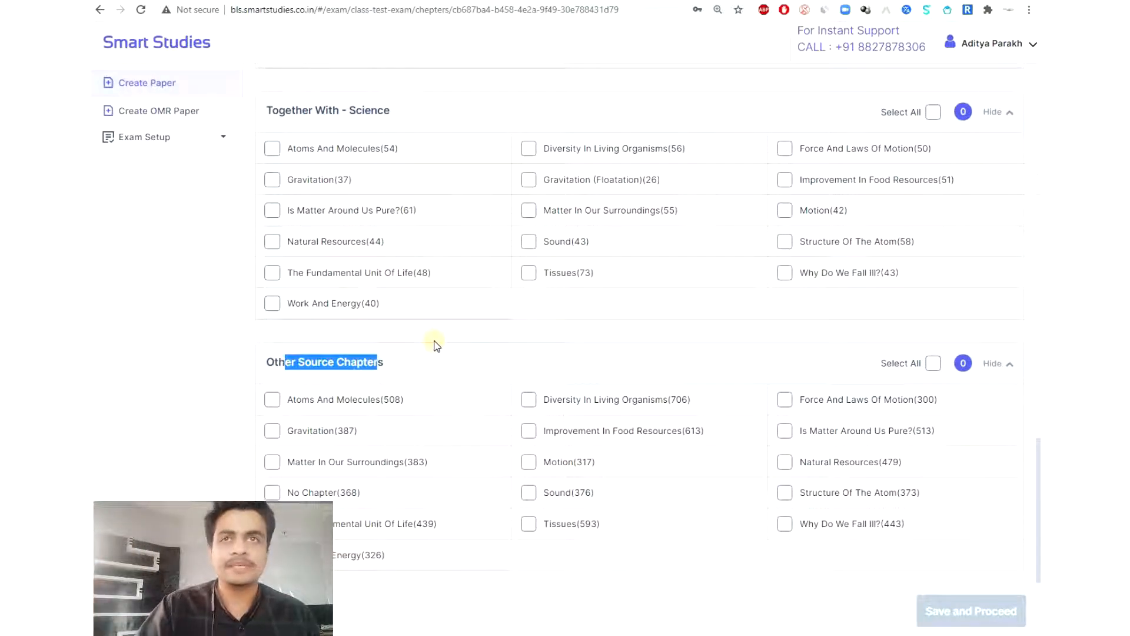
left_click(261, 375)
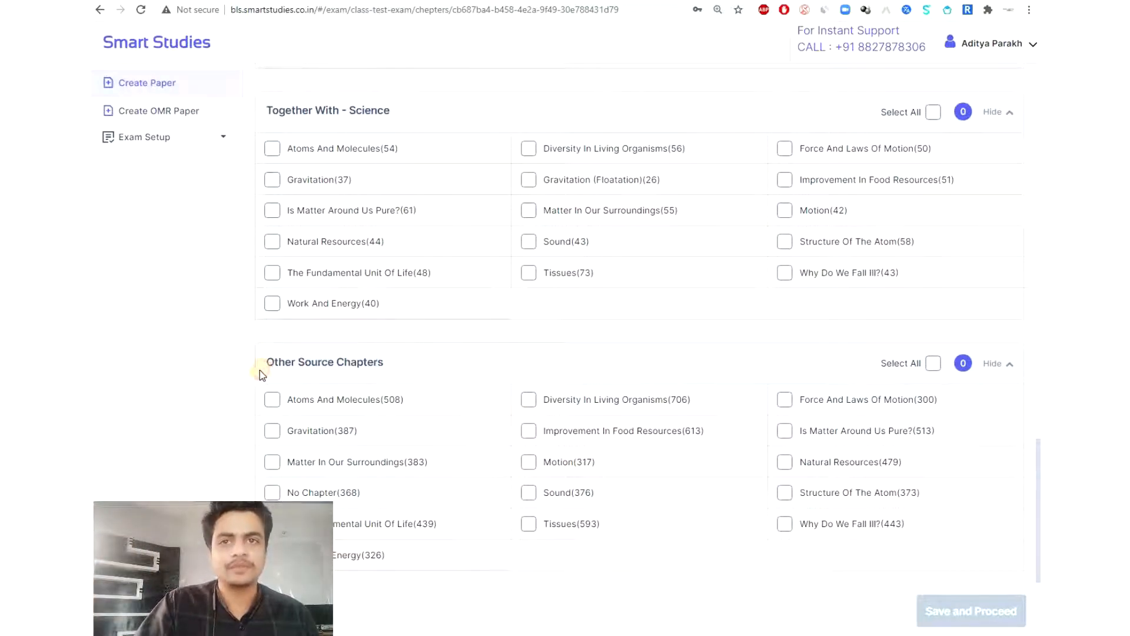
left_click_drag(279, 362, 382, 357)
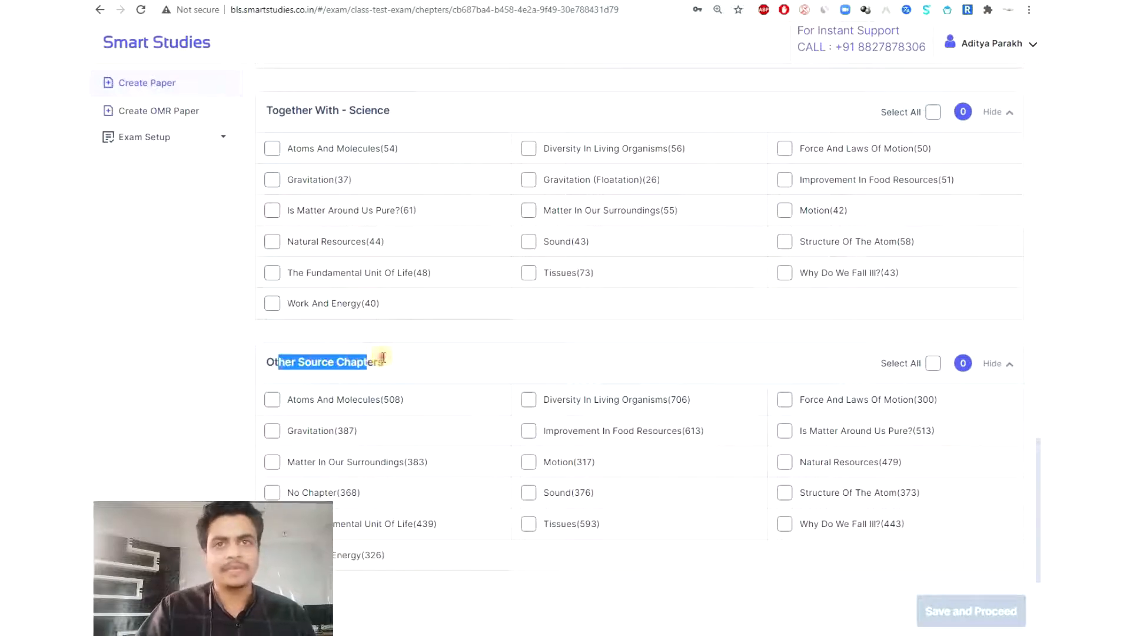
left_click(424, 365)
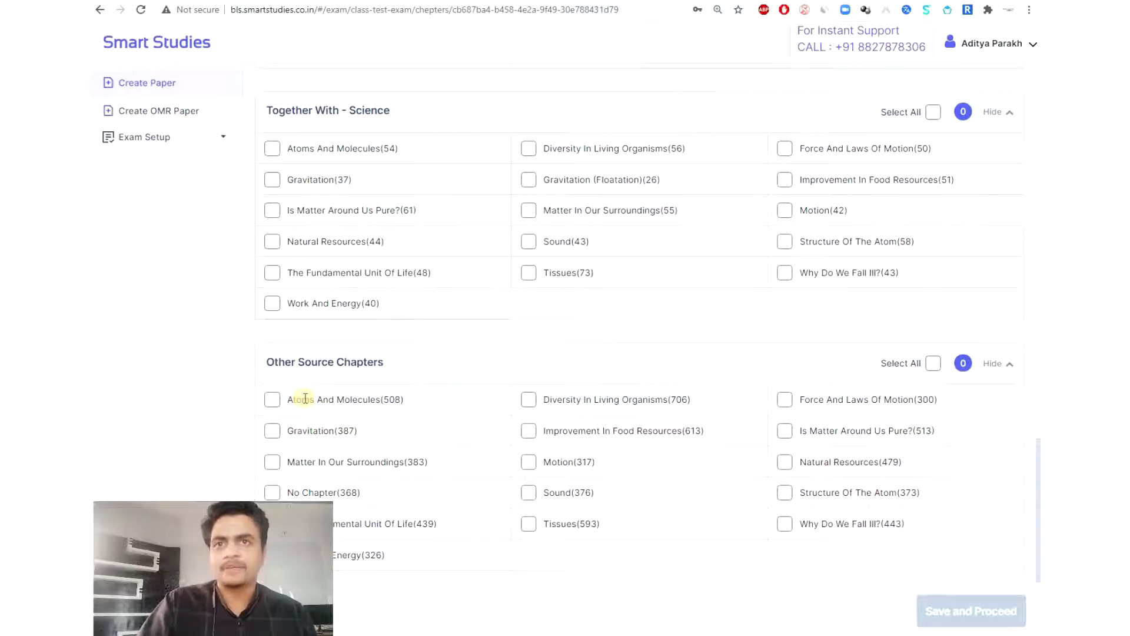
- Select Diversity In Living Organisms, Improvements In Food Resources, Tissues, Why Do We Fall Ill and Natural Resources from P.S. Verma Biology, and save the selection
scroll(296, 383, "up", 9)
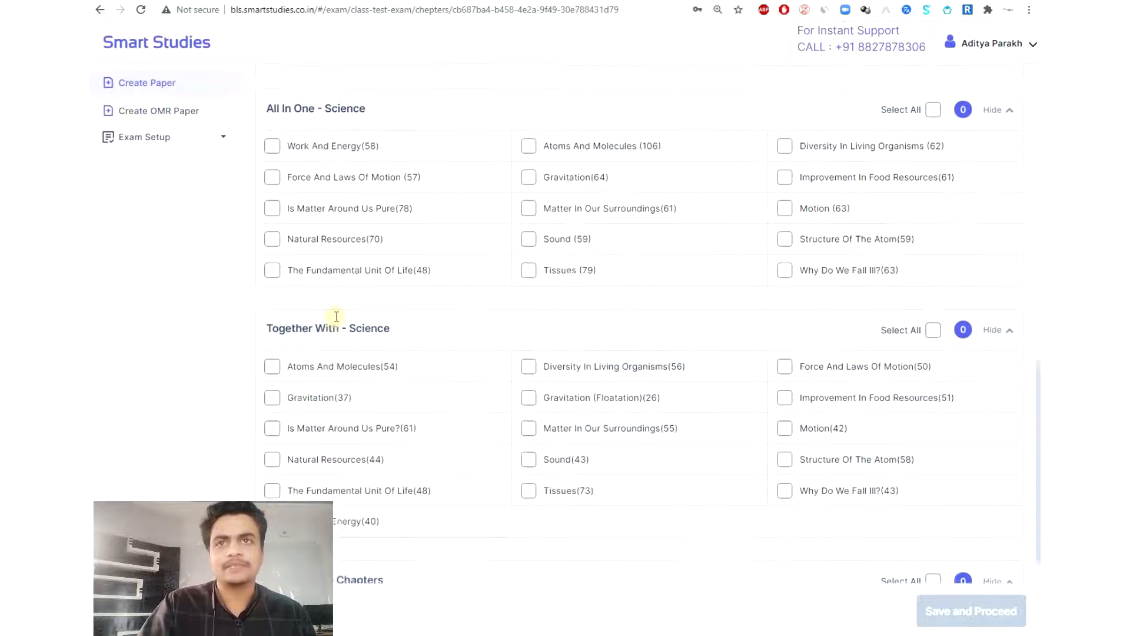
left_click(271, 315)
left_click(530, 312)
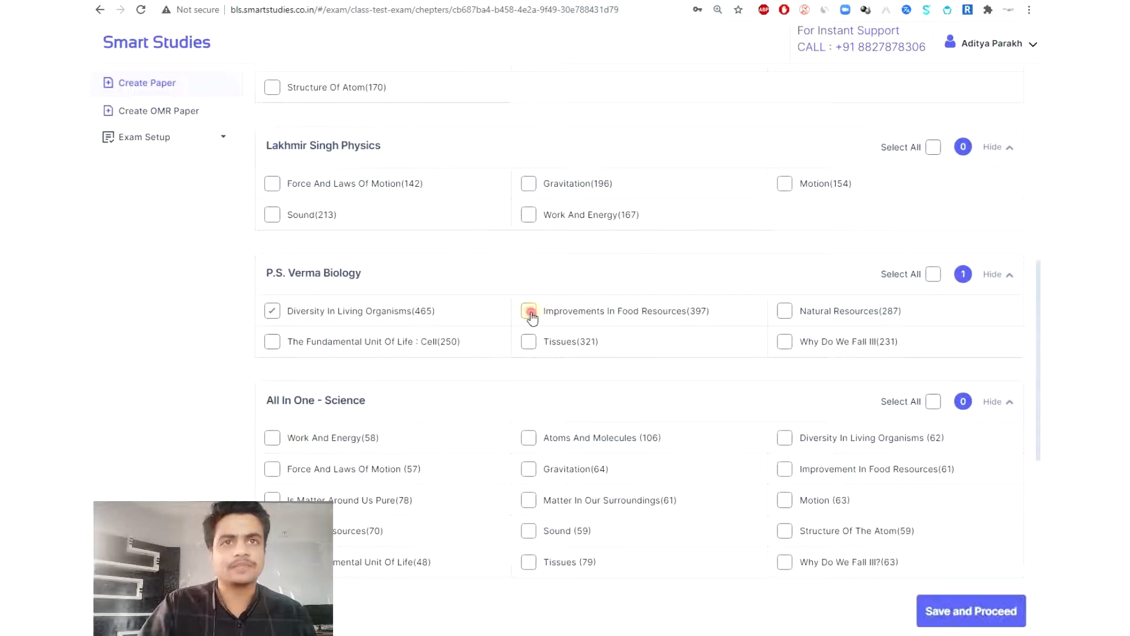
left_click(533, 346)
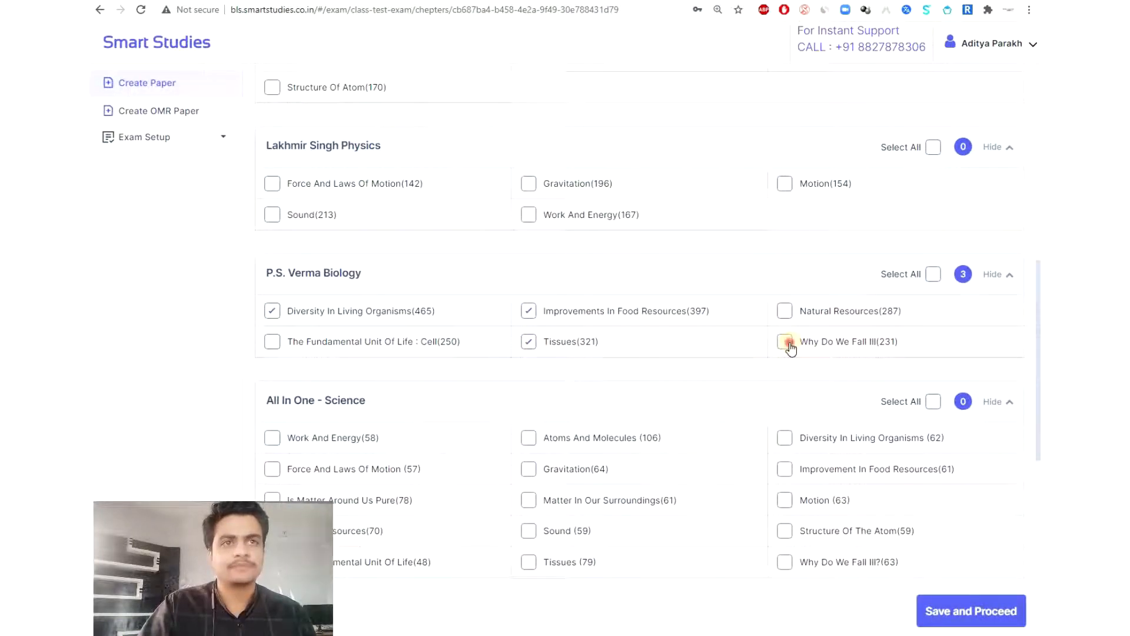
left_click(784, 311)
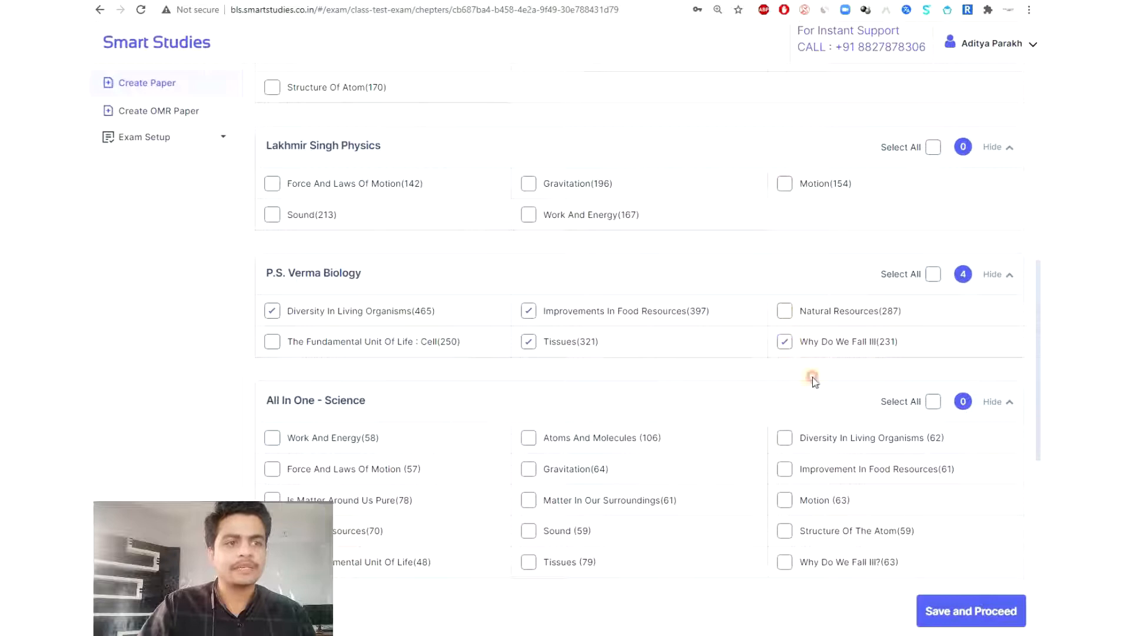
left_click(966, 609)
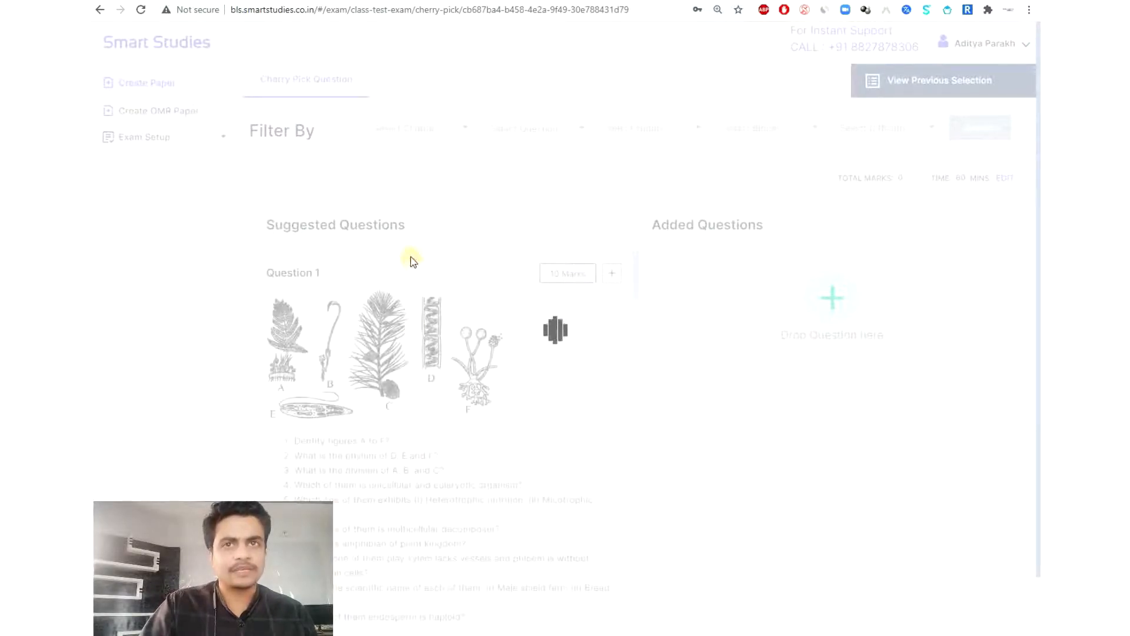
- Add the 10-mark suggested question about identifying plant figures A to F to the paper
scroll(408, 527, "down", 3)
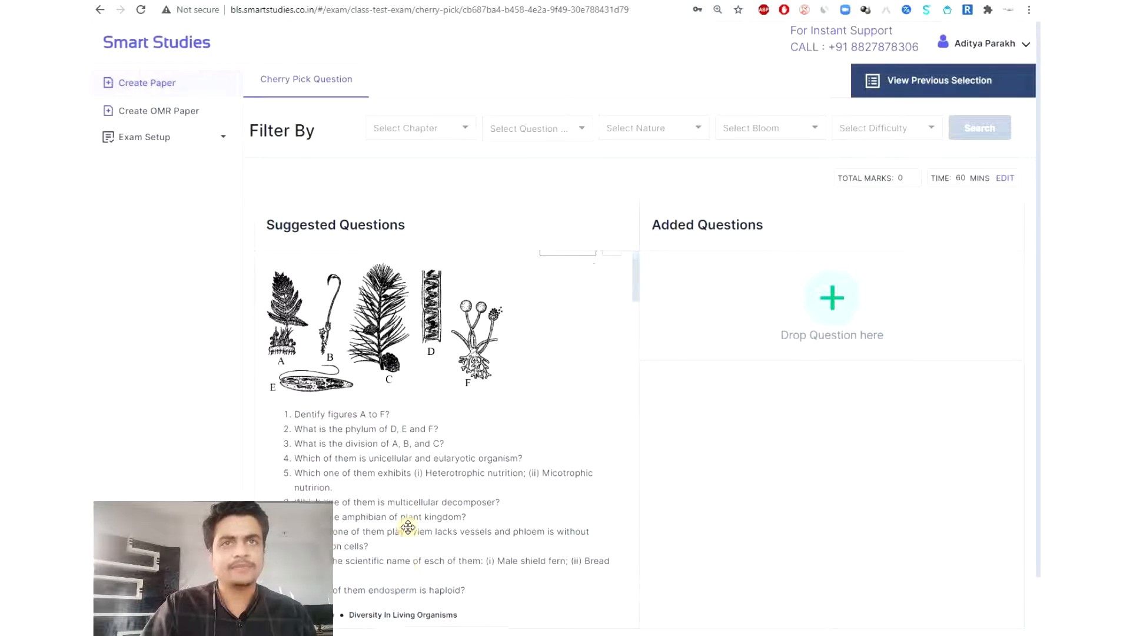
scroll(399, 525, "up", 3)
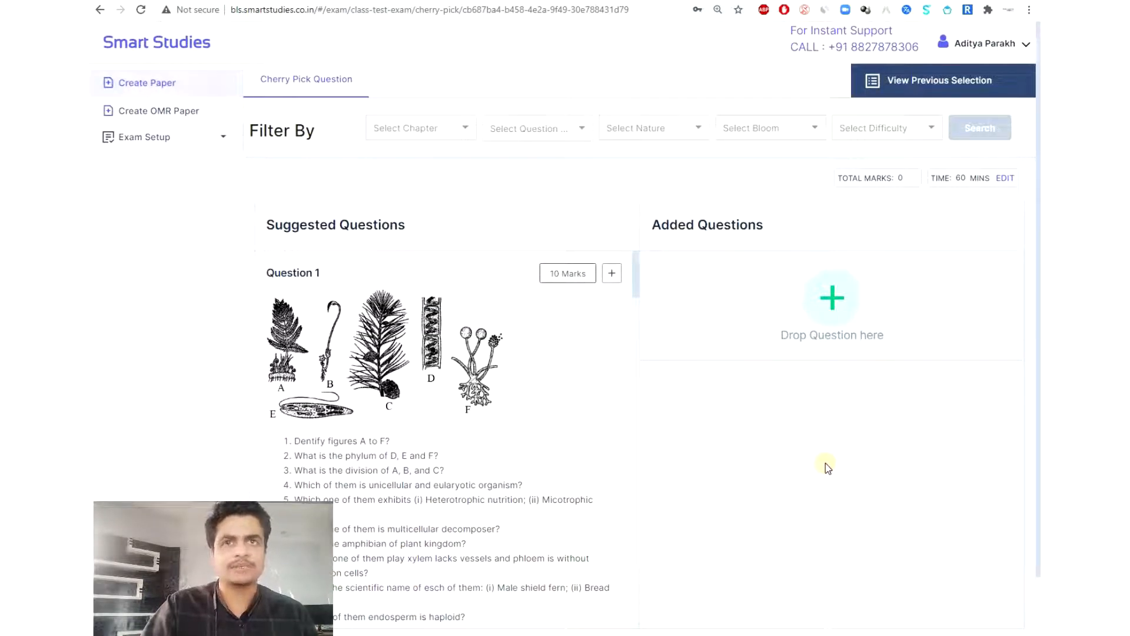
left_click(611, 274)
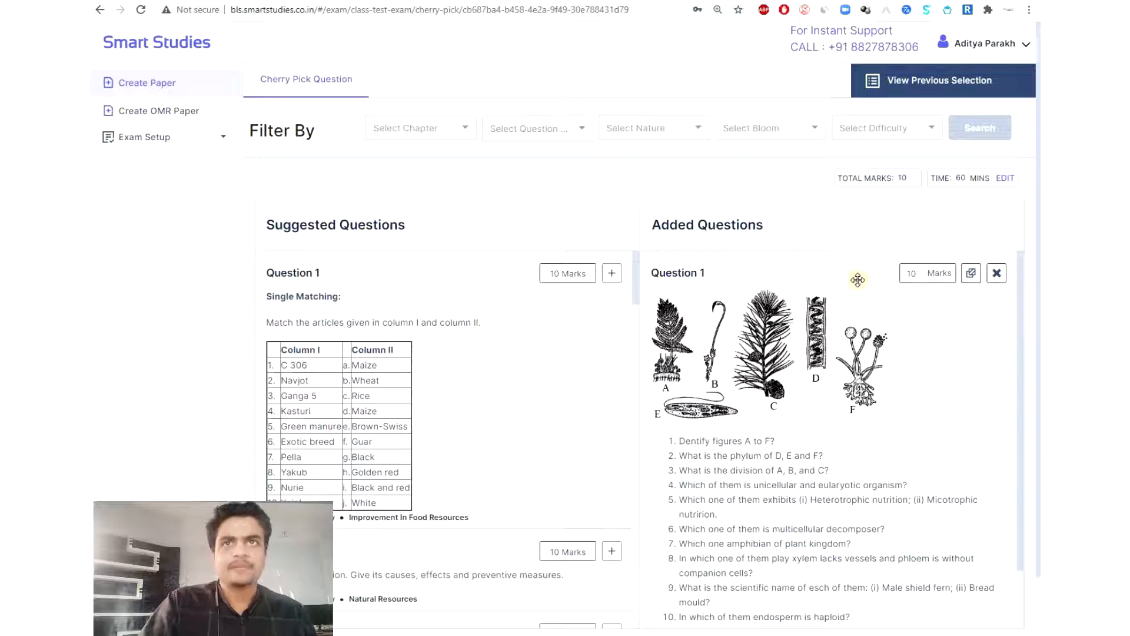
- Examine the available filter options for chapter, question type, nature, bloom and difficulty
left_click(433, 136)
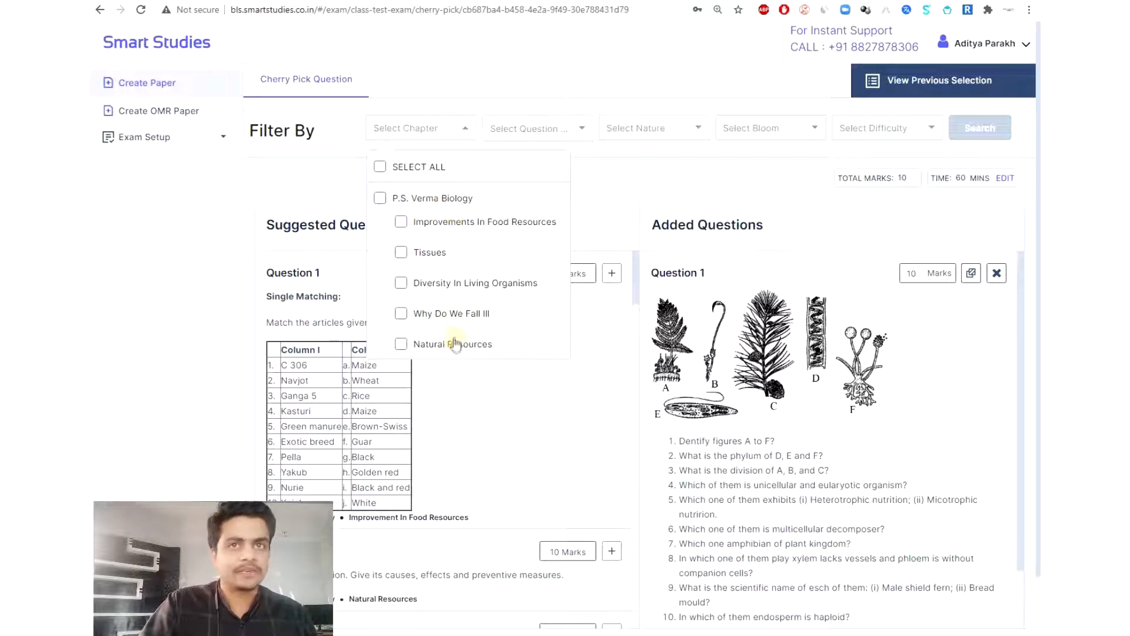
left_click(539, 132)
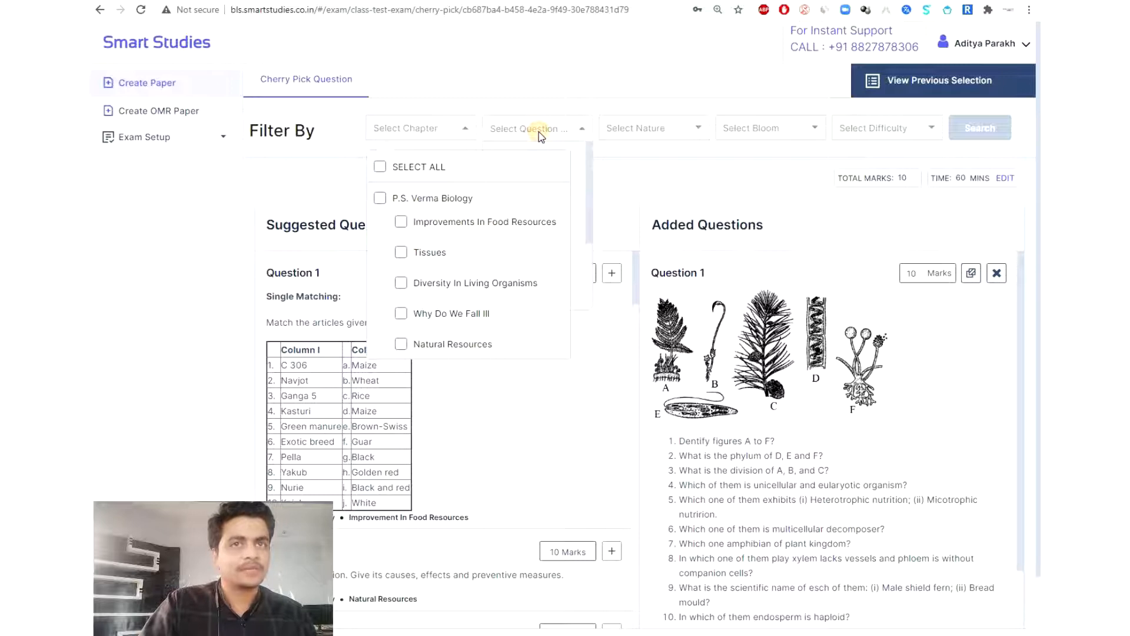
left_click(655, 137)
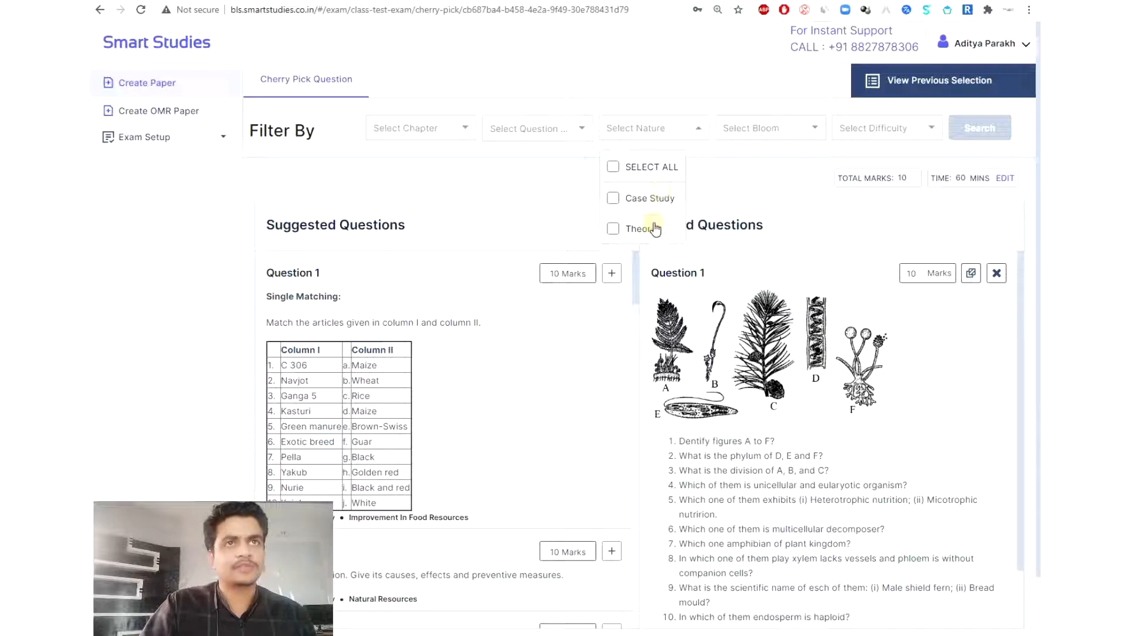
left_click(763, 135)
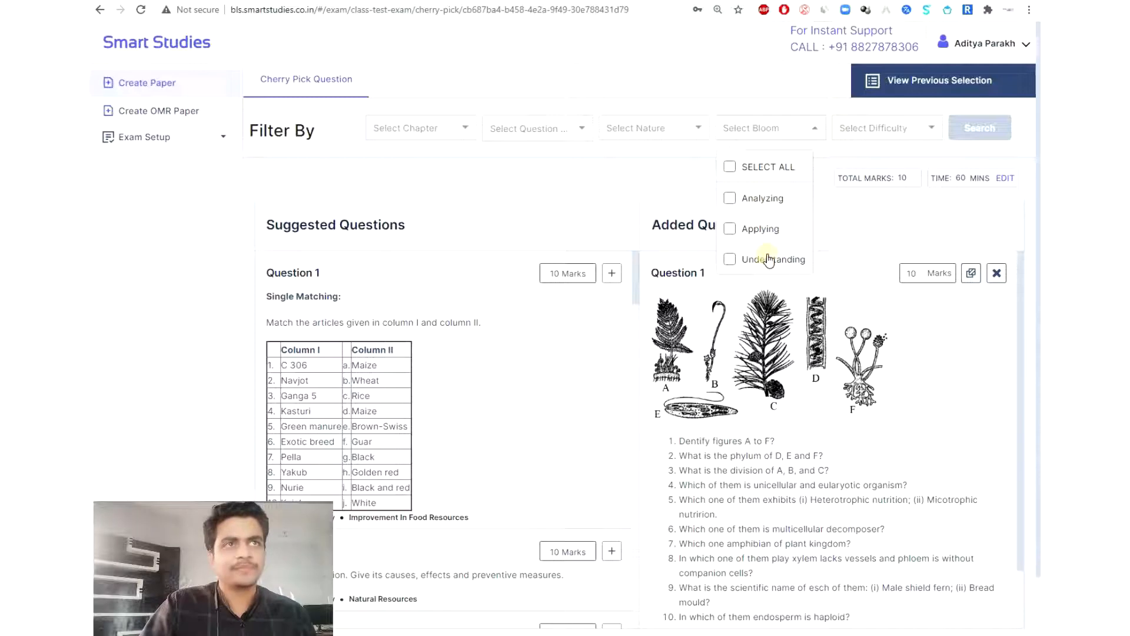
left_click(885, 128)
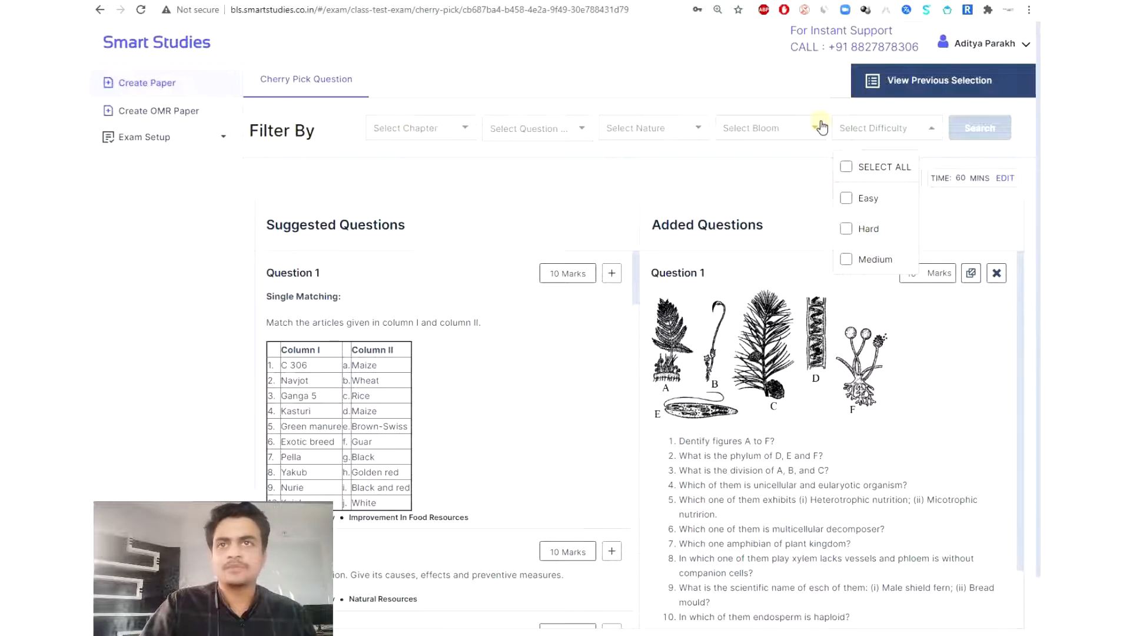
left_click(433, 320)
- Add a 7-mark suggested question, and place the 7-mark natural resources flow chart question first among the added questions
scroll(369, 365, "down", 5)
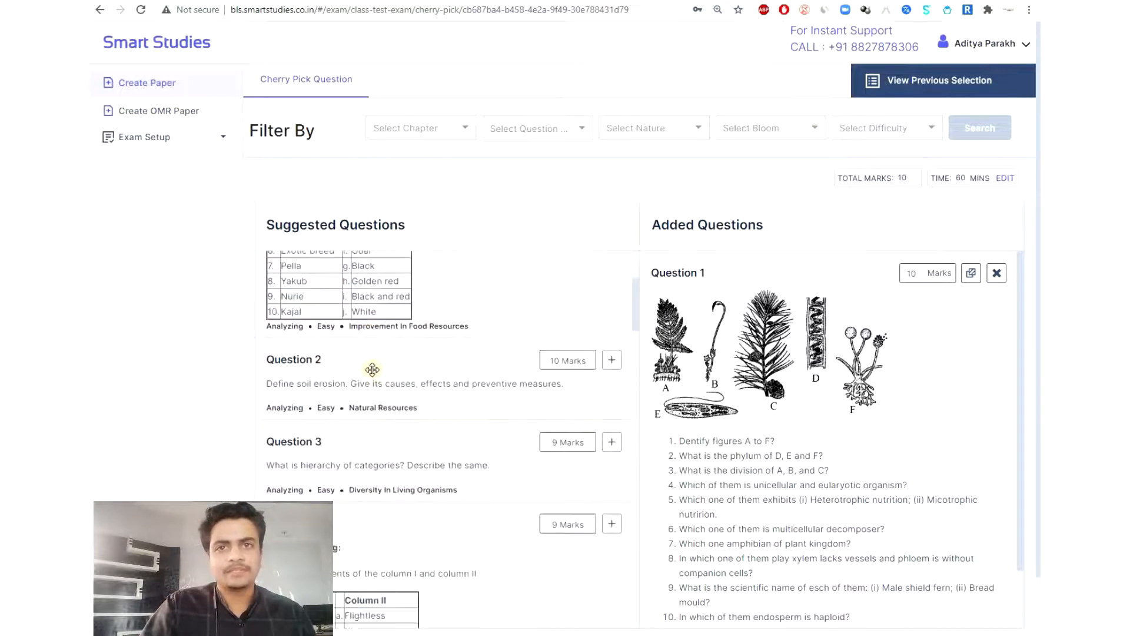
scroll(366, 370, "down", 15)
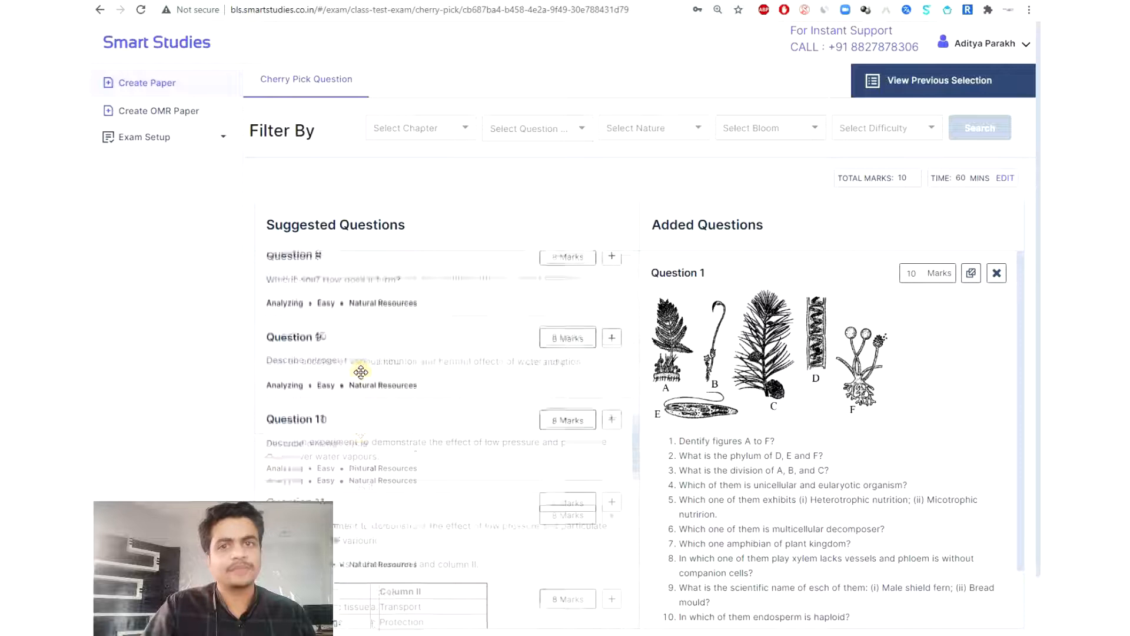
scroll(360, 372, "down", 7)
scroll(605, 351, "up", 2)
left_click(605, 351)
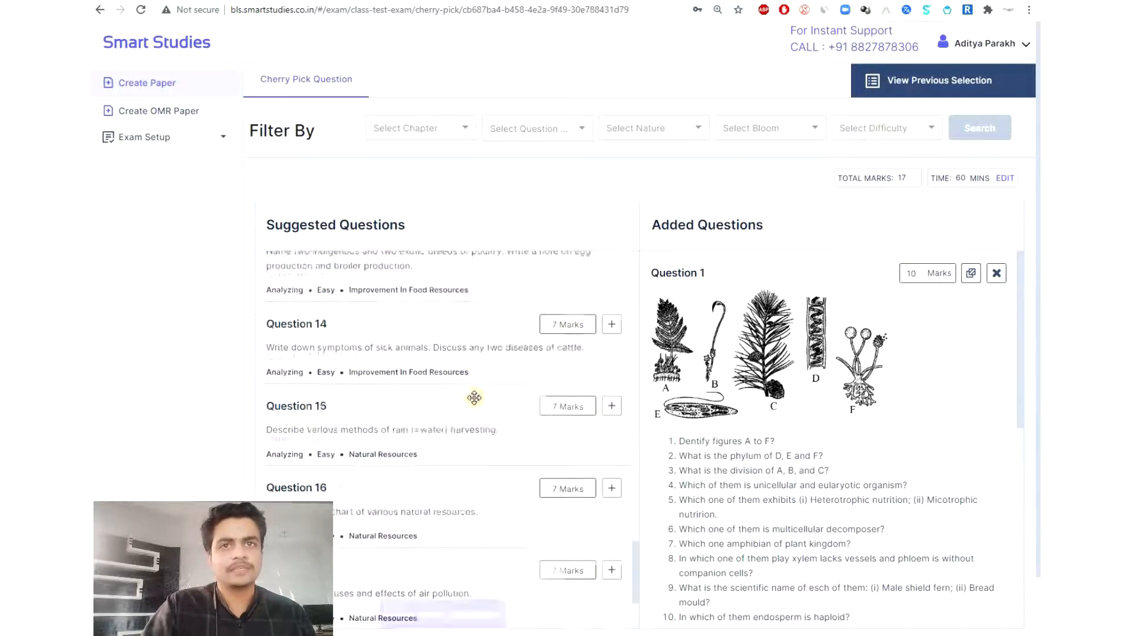
scroll(624, 341, "down", 3)
left_click_drag(605, 346, 791, 301)
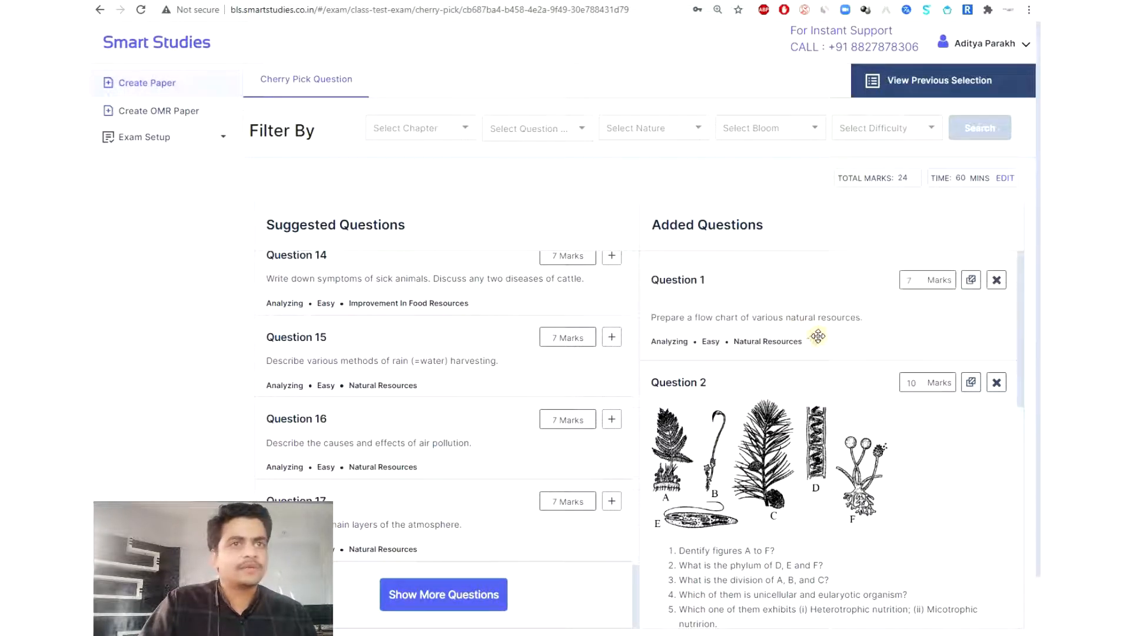
- Add the rain water harvesting question as the alternative to the natural resources flow chart question and set its marks to 5
left_click(969, 282)
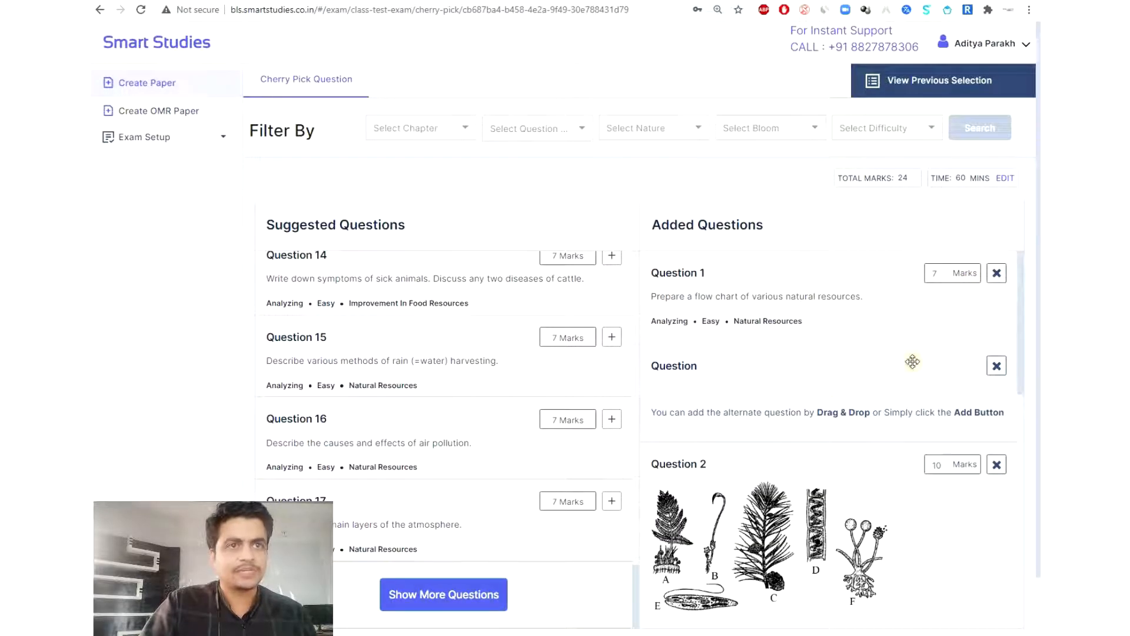
left_click_drag(555, 355, 752, 354)
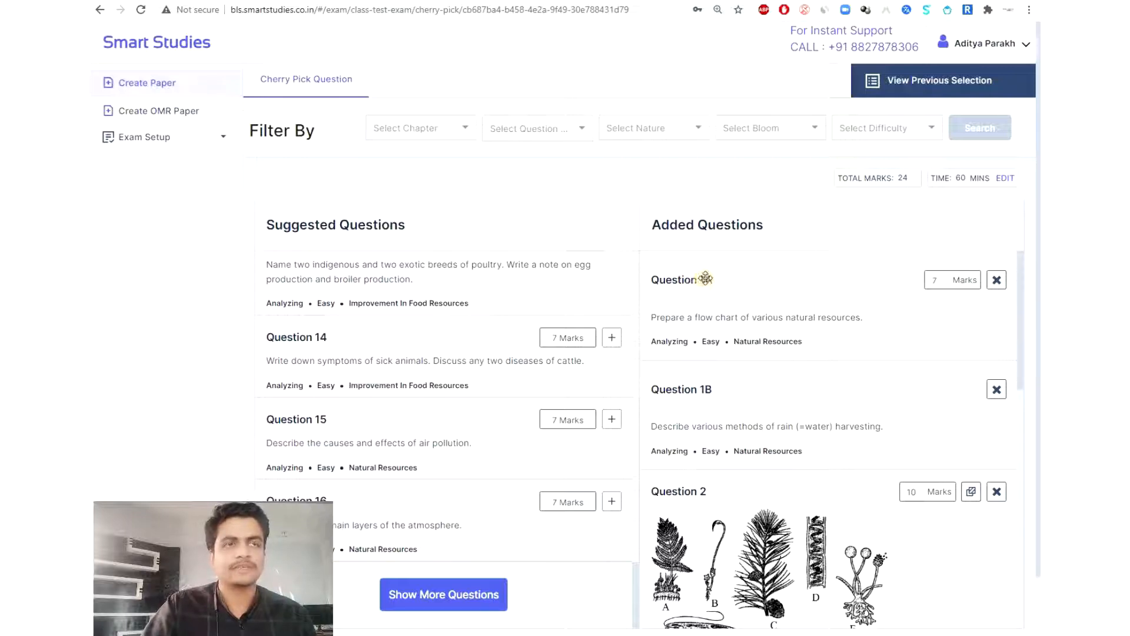
left_click(947, 278)
key("BackSpace")
left_click(993, 279)
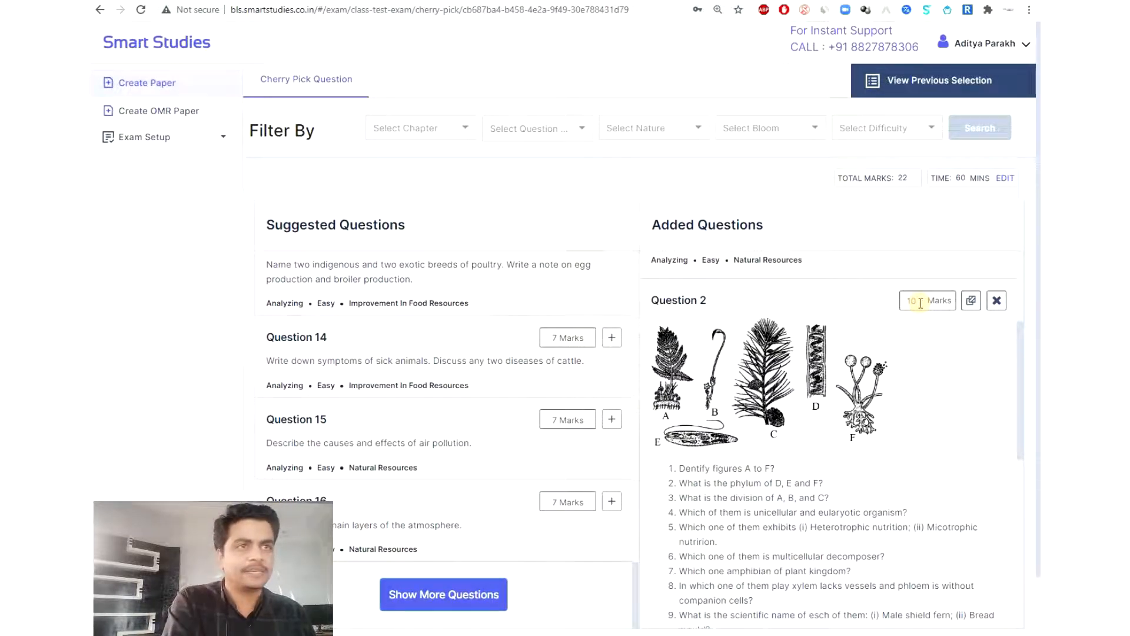
- Set the paper header's institute name to Ashoka International School, Delhi and enter the institute's address
scroll(883, 362, "down", 4)
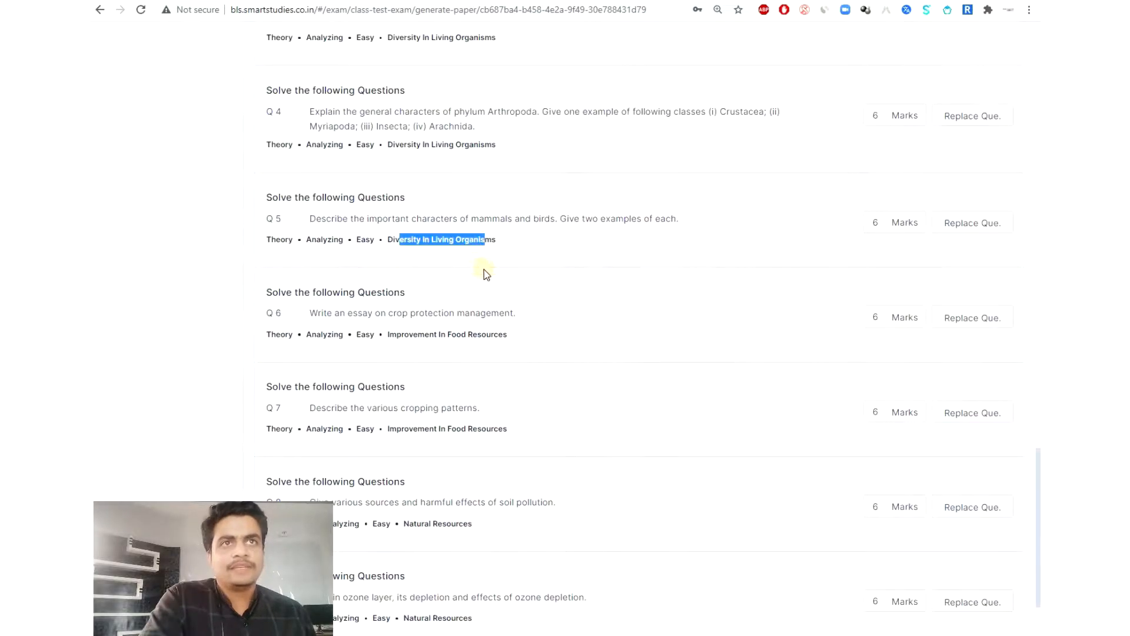
scroll(478, 265, "up", 15)
scroll(485, 266, "up", 8)
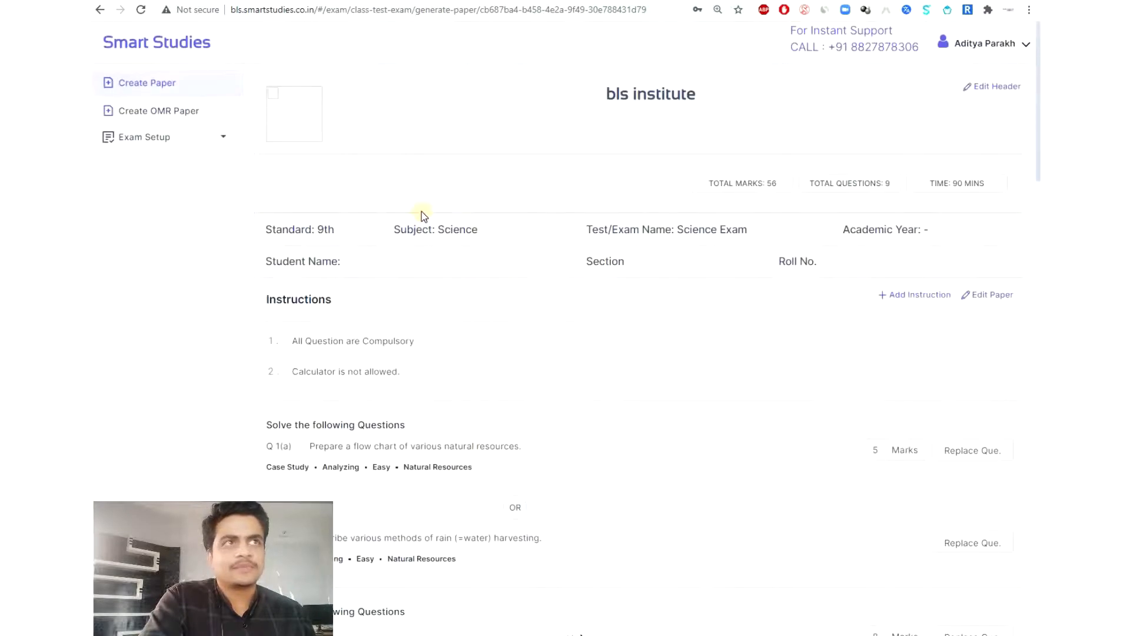
left_click(990, 88)
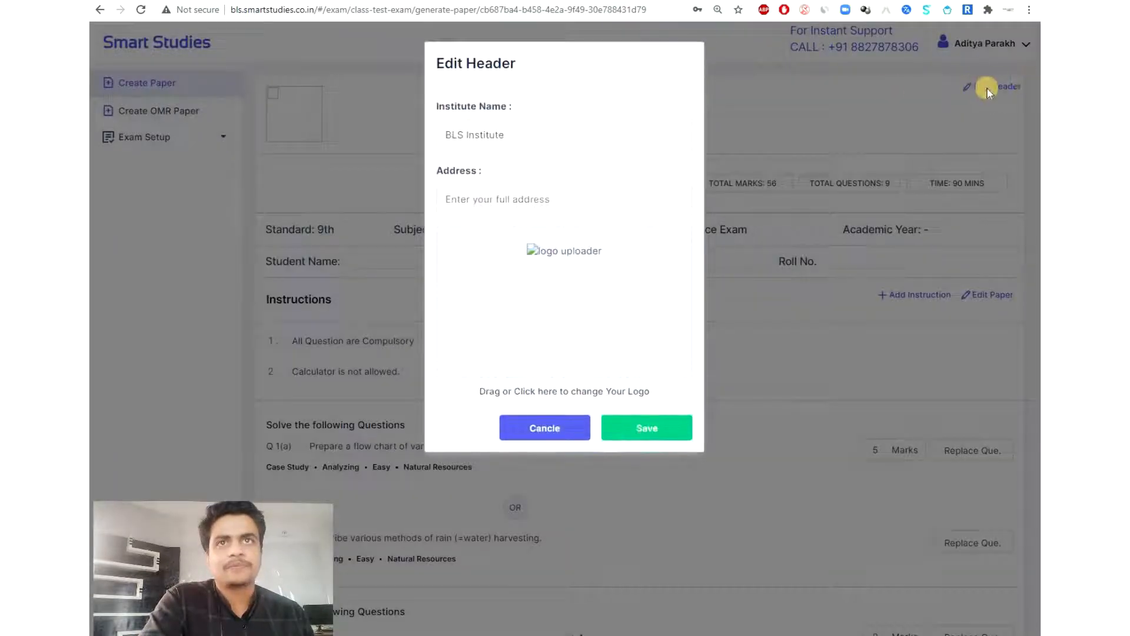
left_click(512, 134)
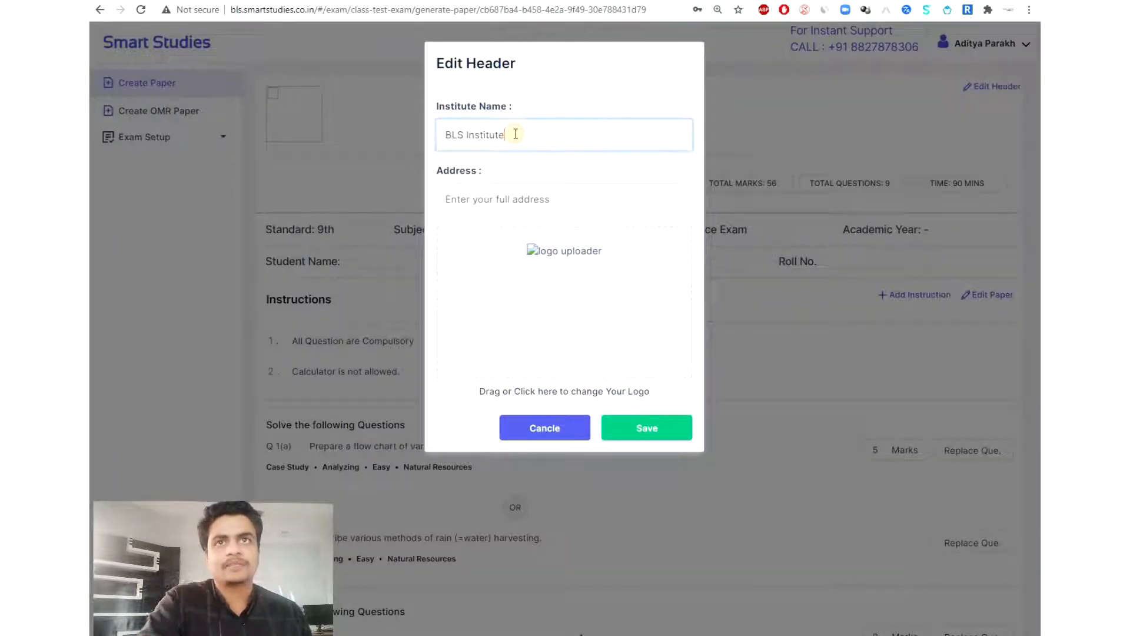
triple_click(446, 134)
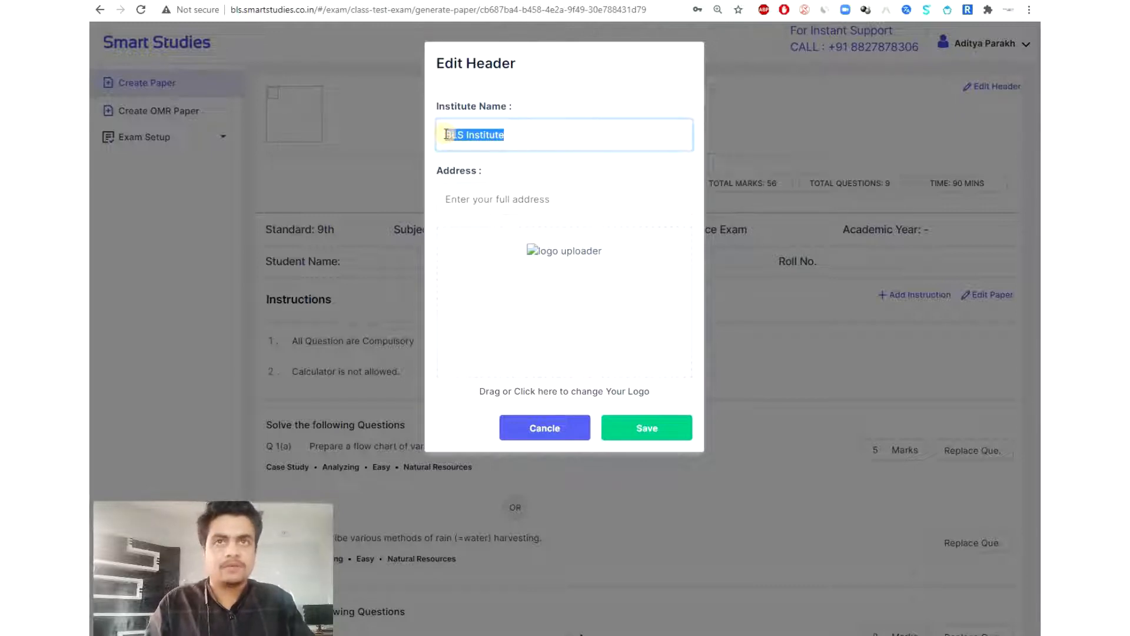
type("Ashoka International School,")
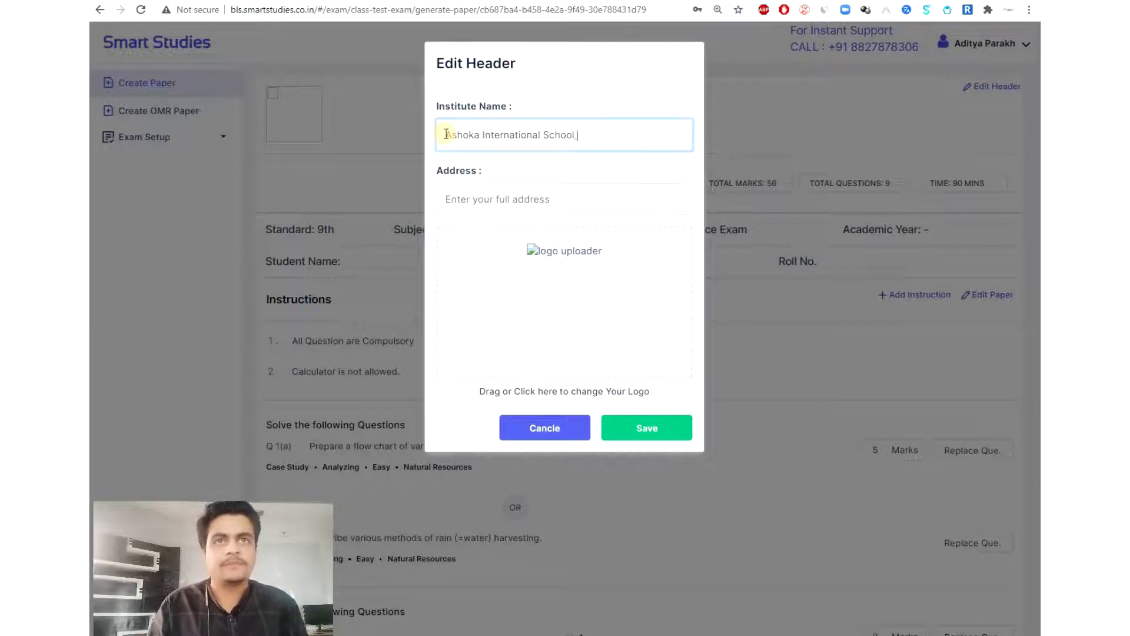
key("Tab")
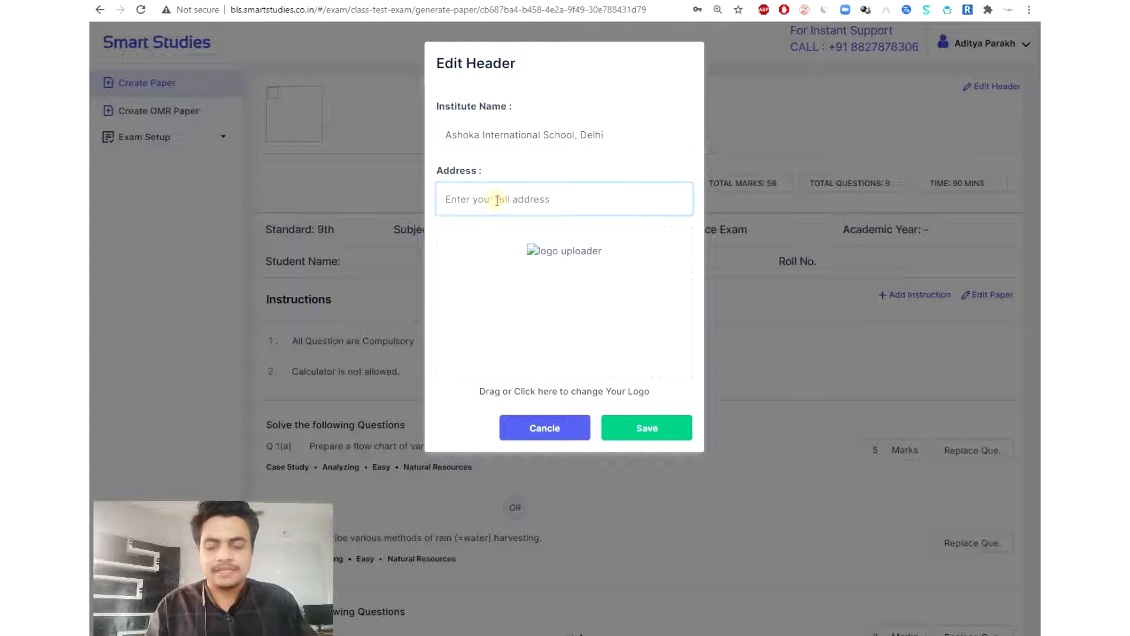
type("387, Gumasta Nagar")
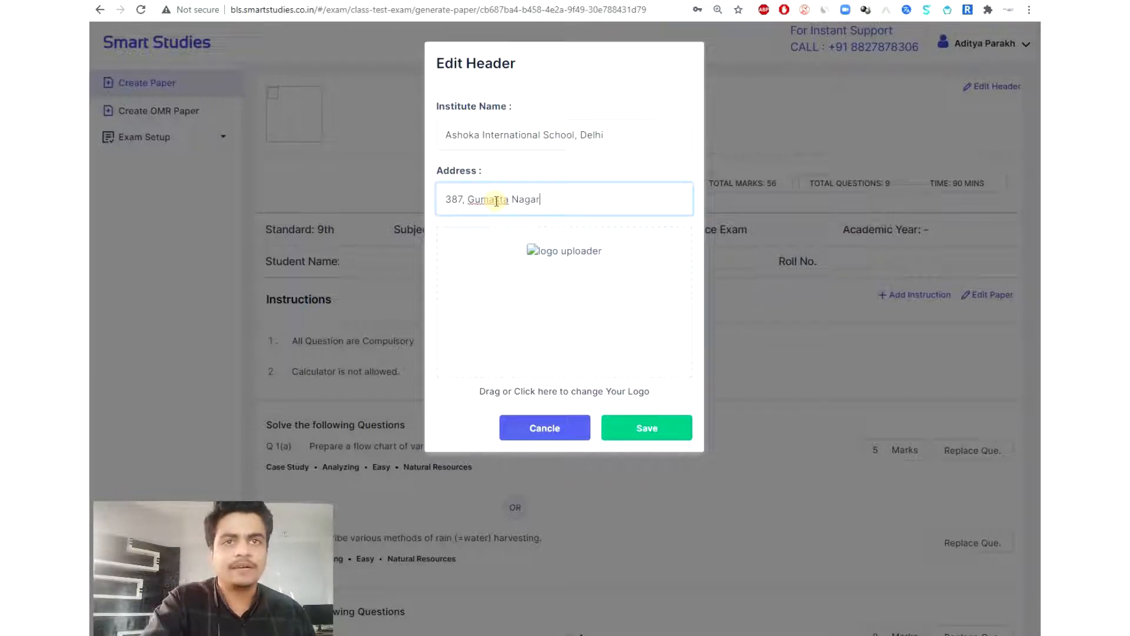
- Upload oye-exam-round.png from the Brisk - Logo - All folder as the header logo and save the header
left_click(567, 258)
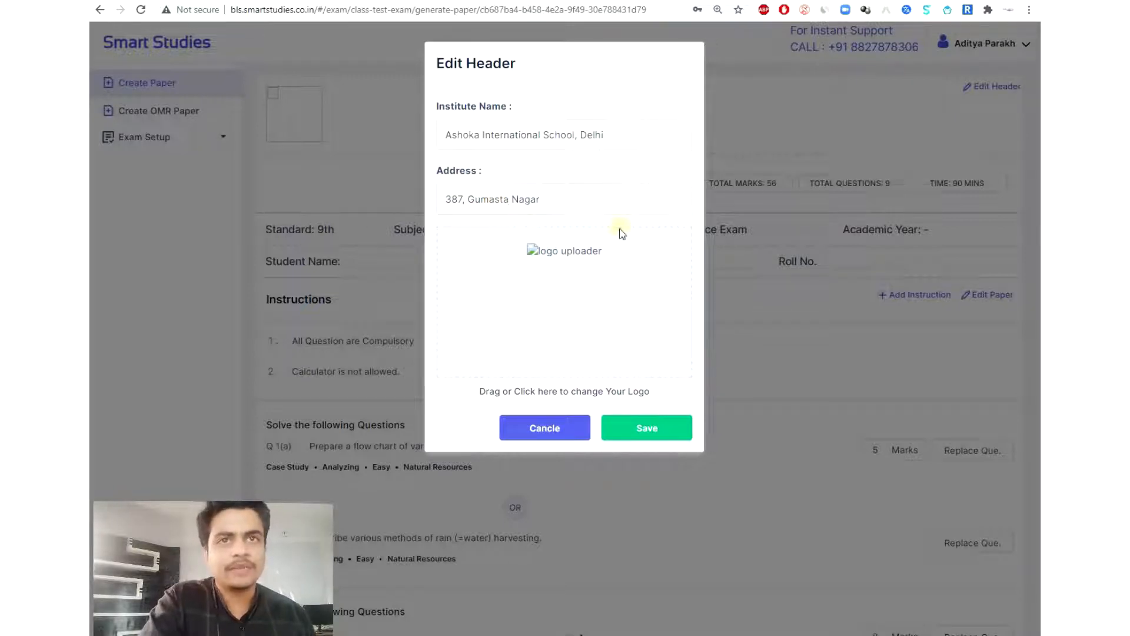
left_click(566, 308)
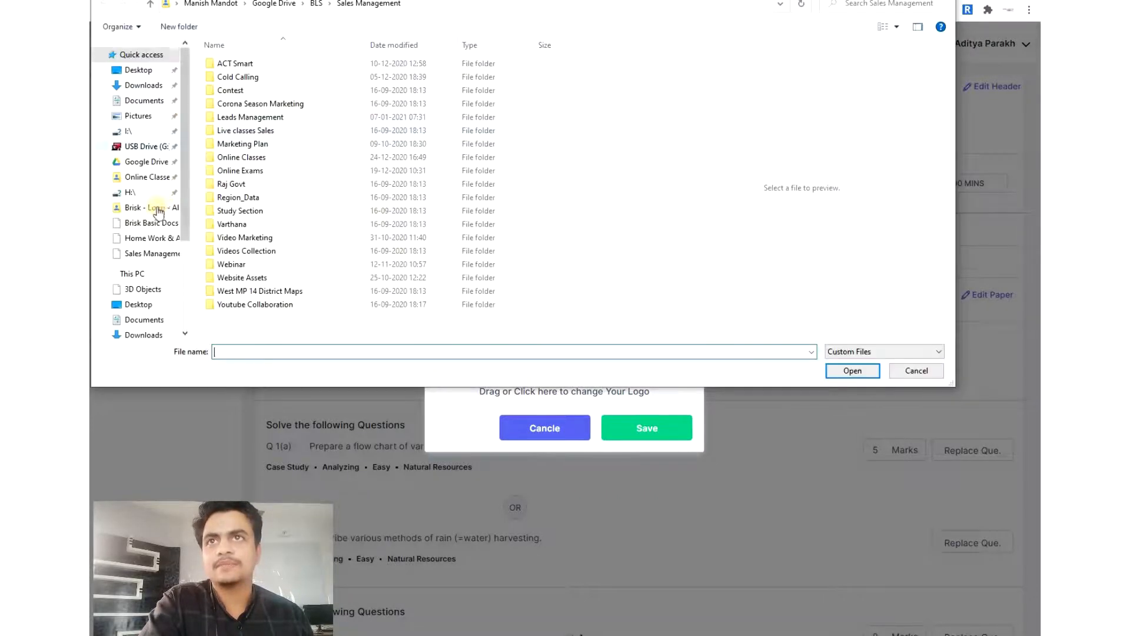
left_click(156, 212)
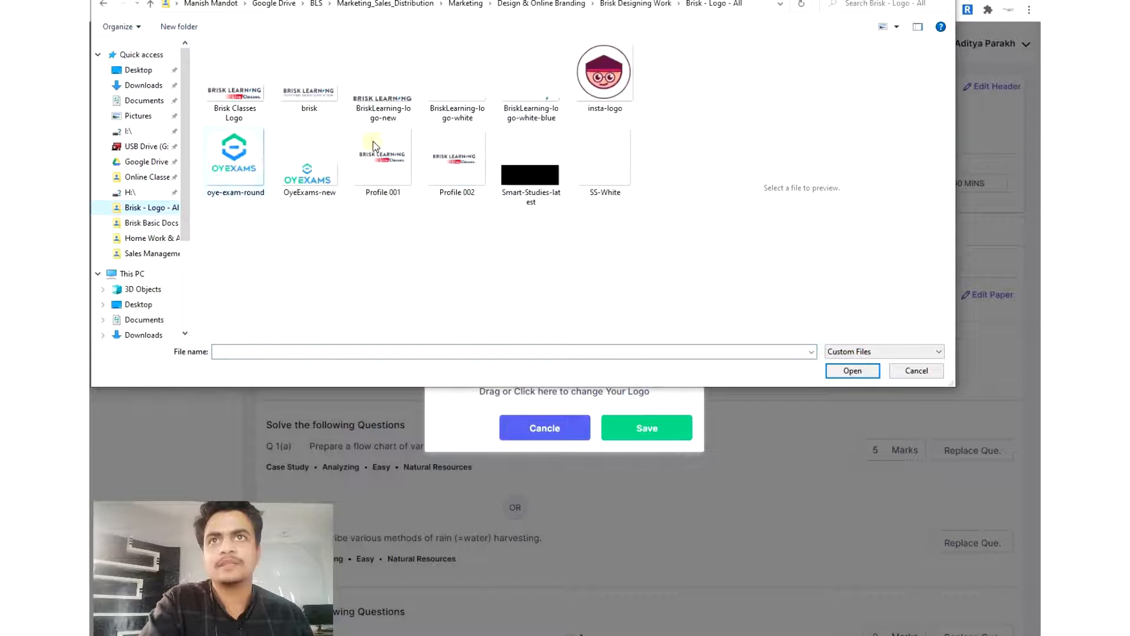
double_click(256, 172)
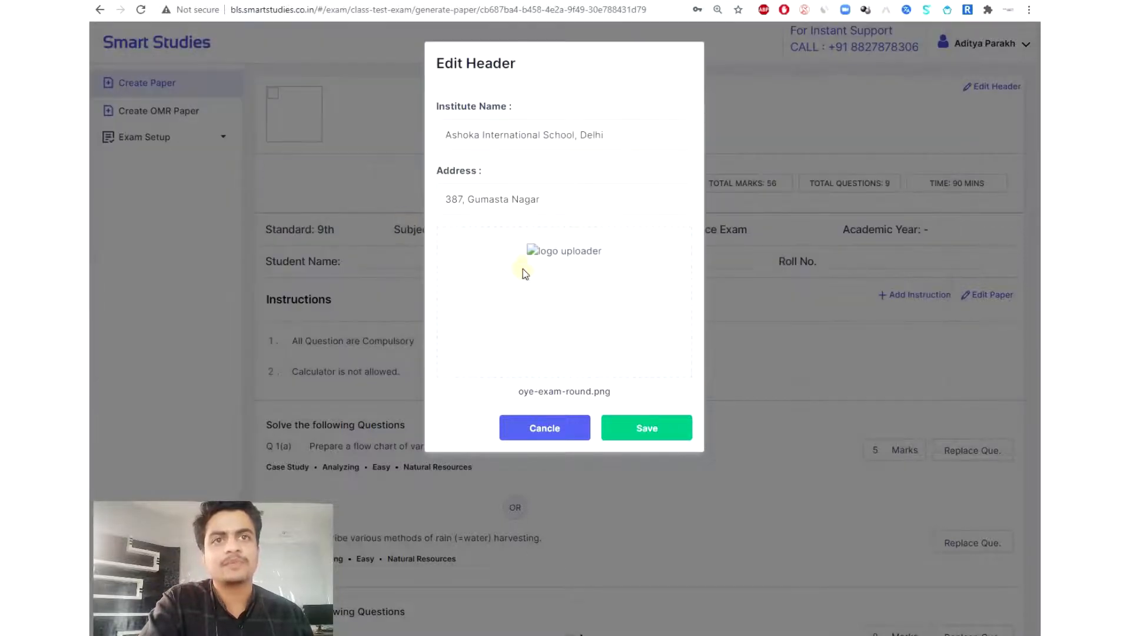
left_click(627, 428)
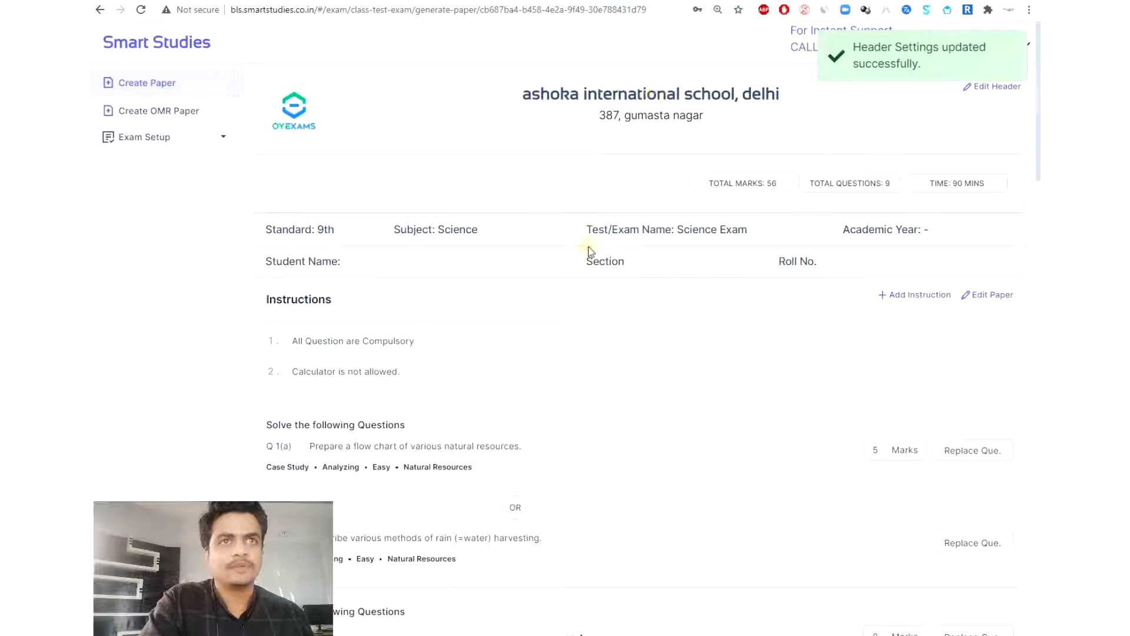
- Open the paper's answers and examine the model answer for the natural resources flow chart question
scroll(591, 271, "down", 20)
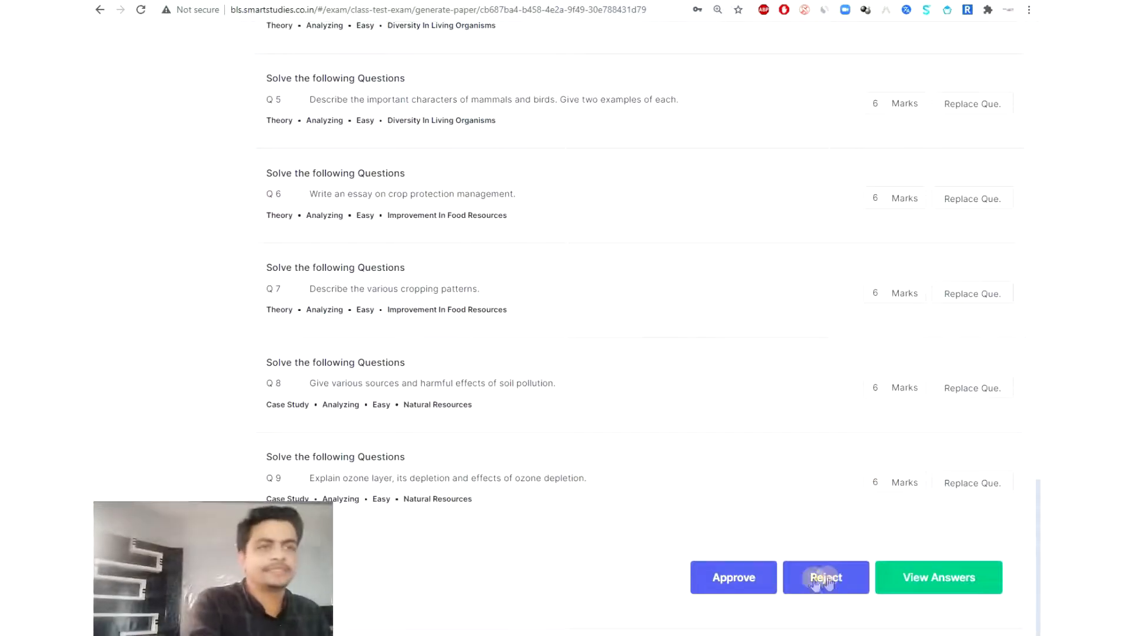
left_click(950, 578)
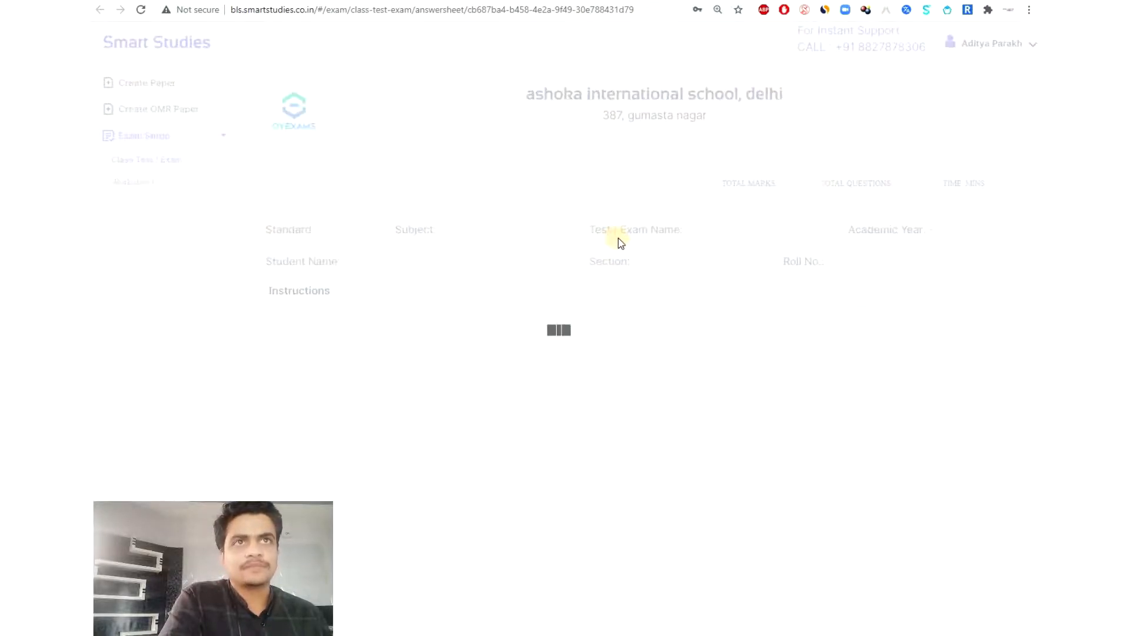
scroll(565, 293, "down", 4)
scroll(397, 231, "down", 1)
left_click_drag(318, 87, 512, 89)
left_click(512, 89)
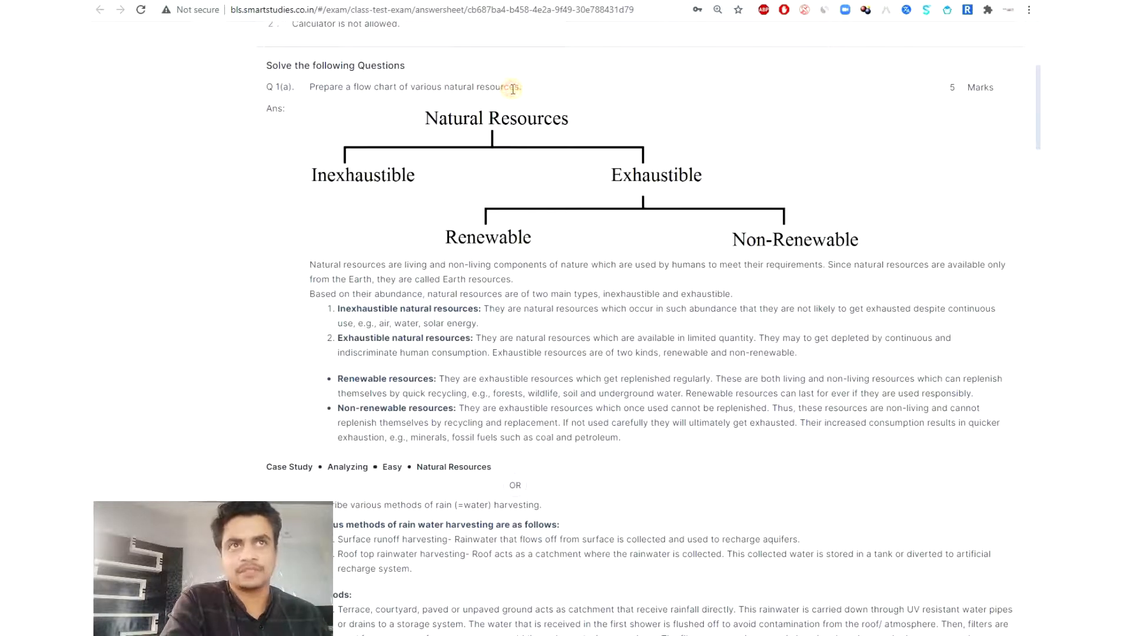
left_click_drag(492, 454, 431, 301)
left_click(418, 113)
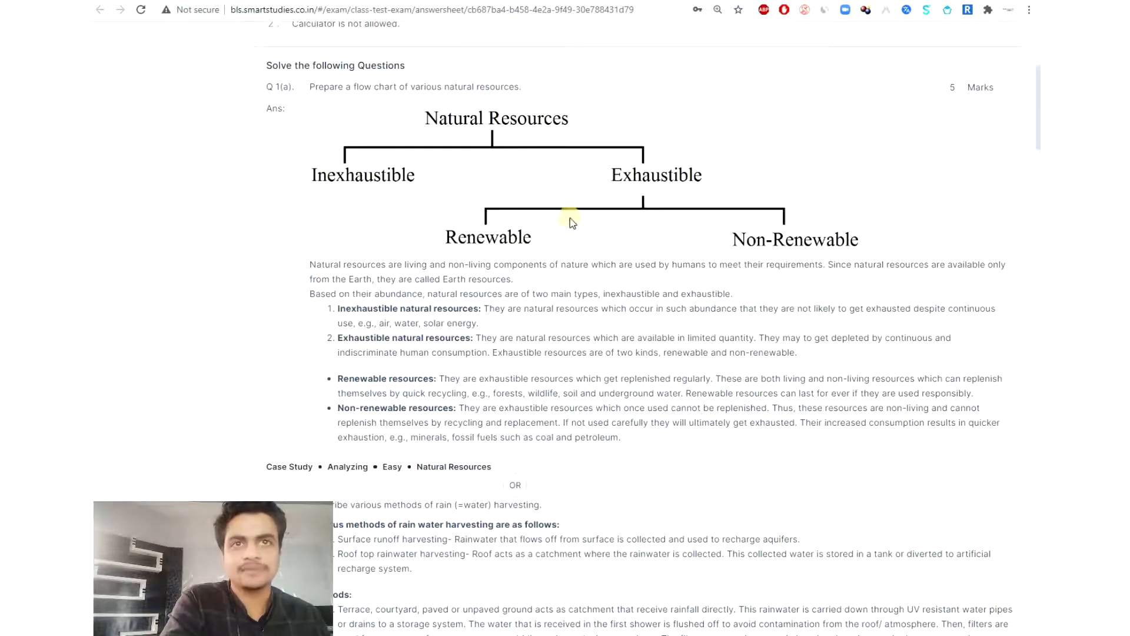
- Examine the model answers for rain water harvesting and the following figure questions, and close the answer sheet
scroll(450, 169, "down", 6)
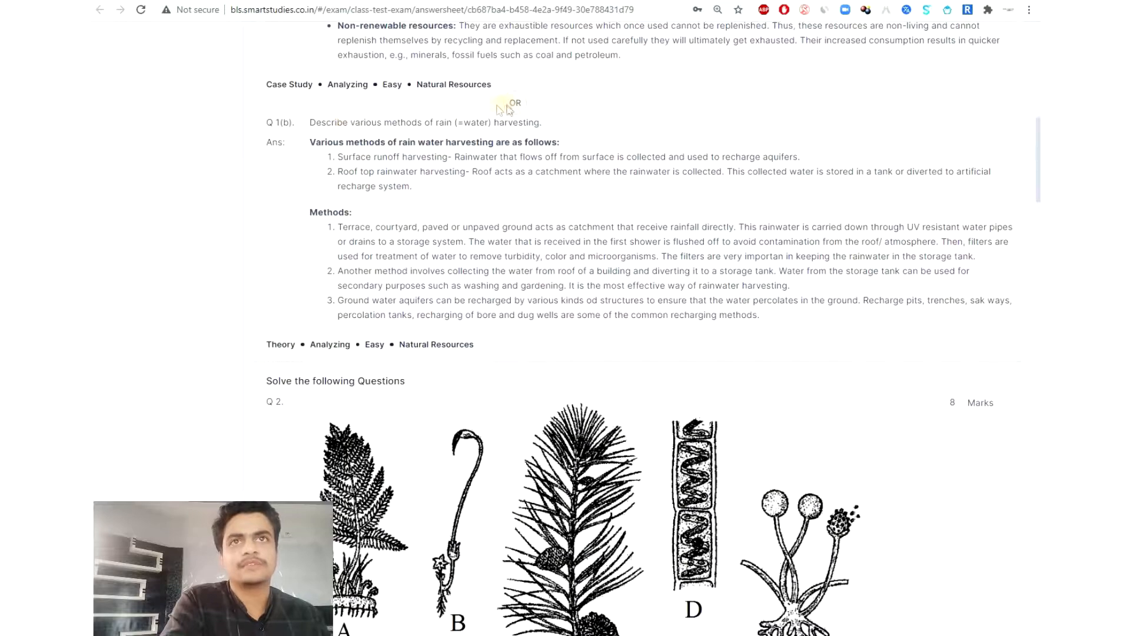
left_click_drag(321, 122, 512, 122)
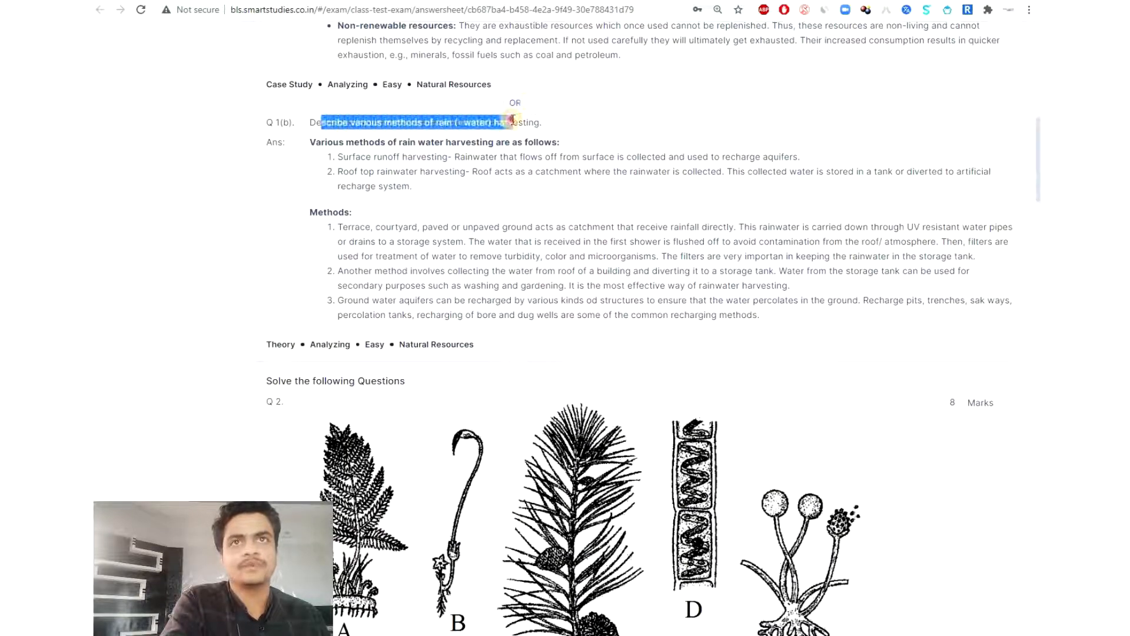
left_click_drag(344, 143, 415, 306)
scroll(415, 306, "down", 8)
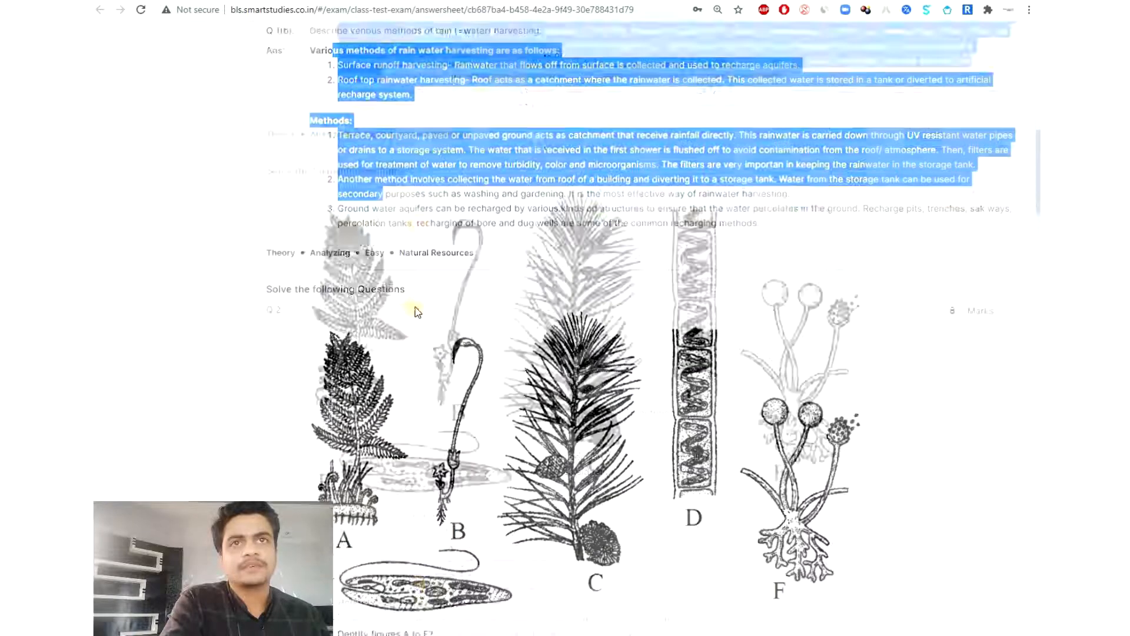
scroll(404, 282, "down", 20)
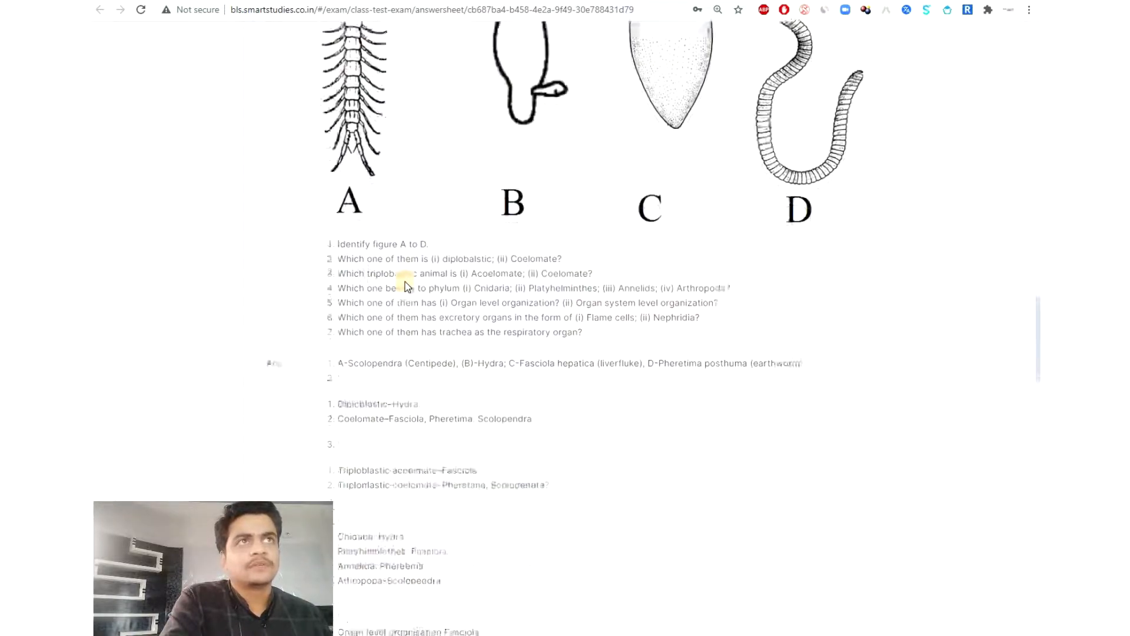
key("ctrl+w")
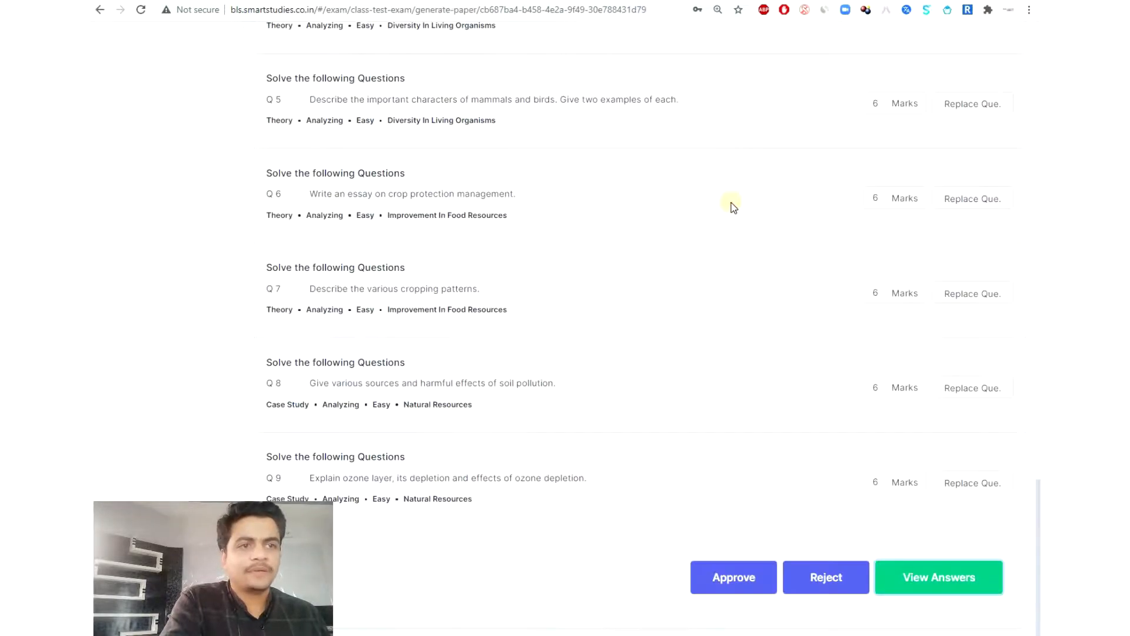
- Approve the generated Science exam paper and review its final list of questions
left_click(732, 576)
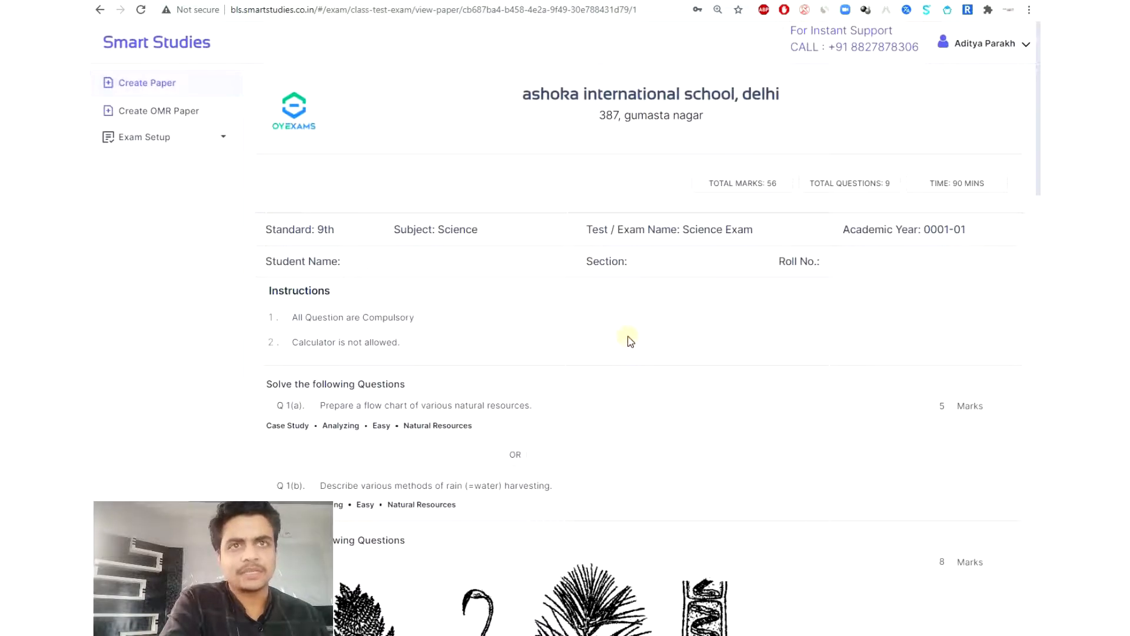
scroll(626, 344, "down", 12)
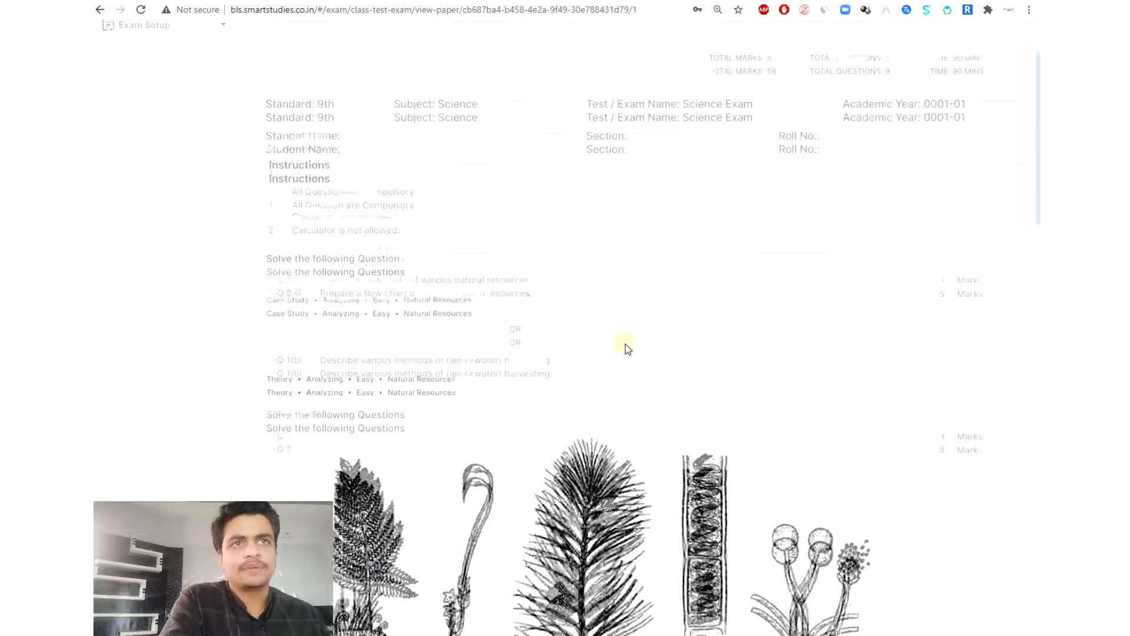
scroll(625, 344, "down", 15)
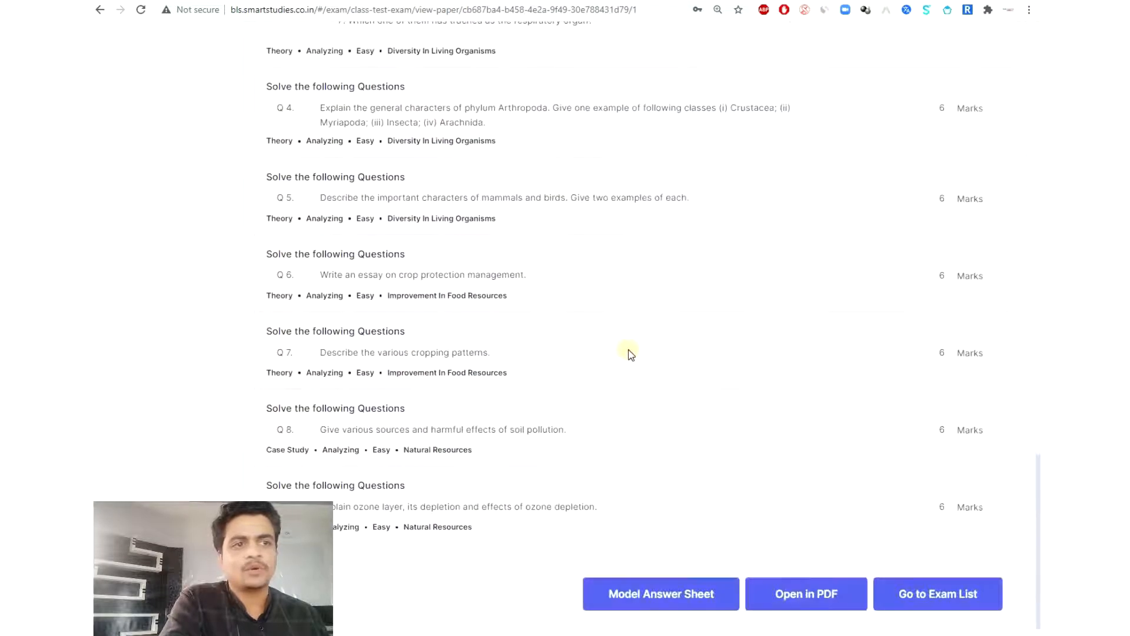
- Open the approved paper in PDF form, start printing it, and check every page in the print preview
left_click(807, 577)
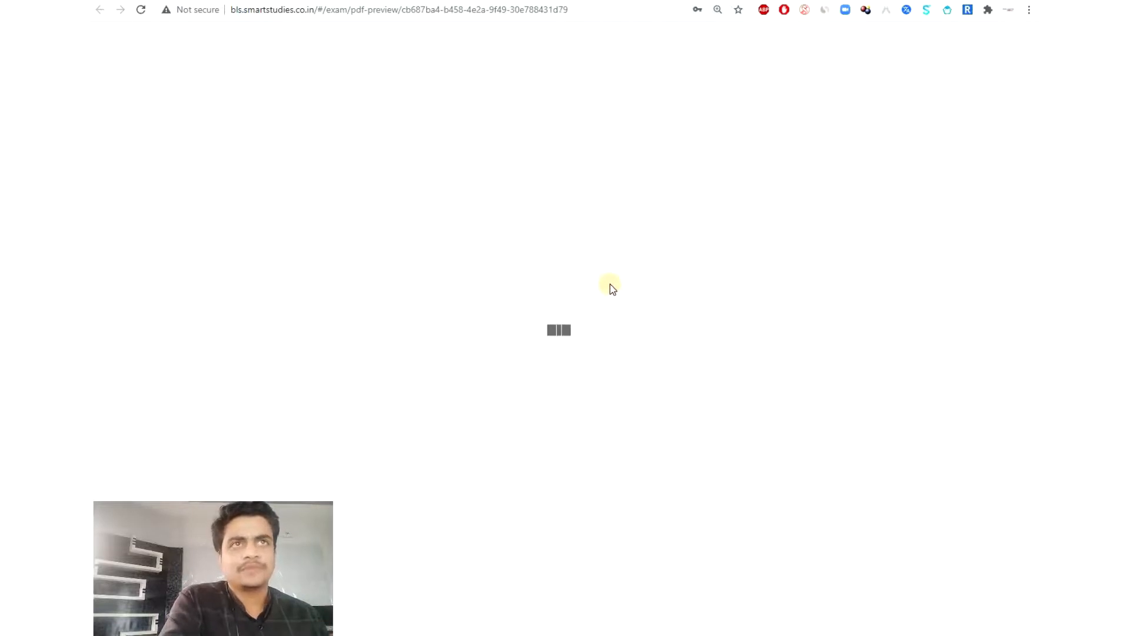
scroll(610, 289, "down", 15)
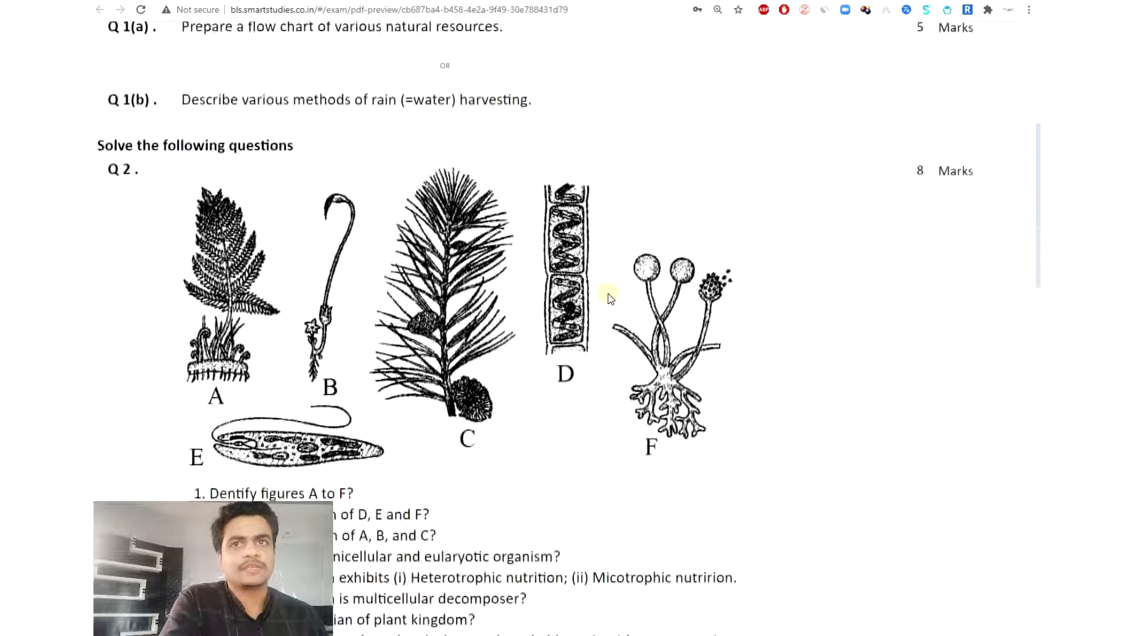
scroll(610, 299, "down", 9)
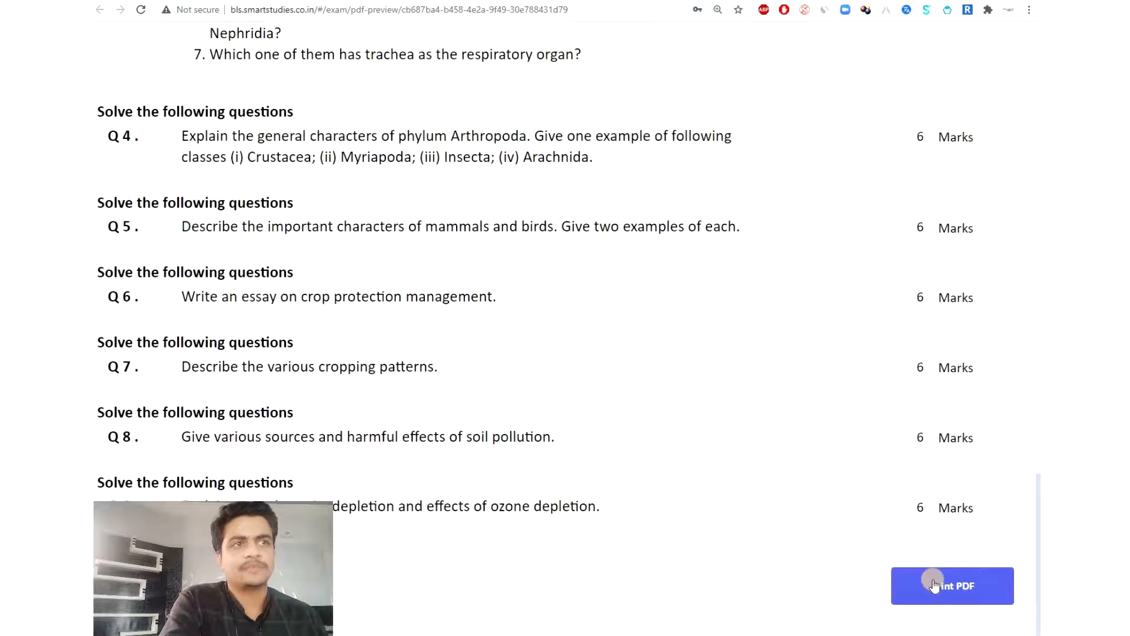
left_click(931, 586)
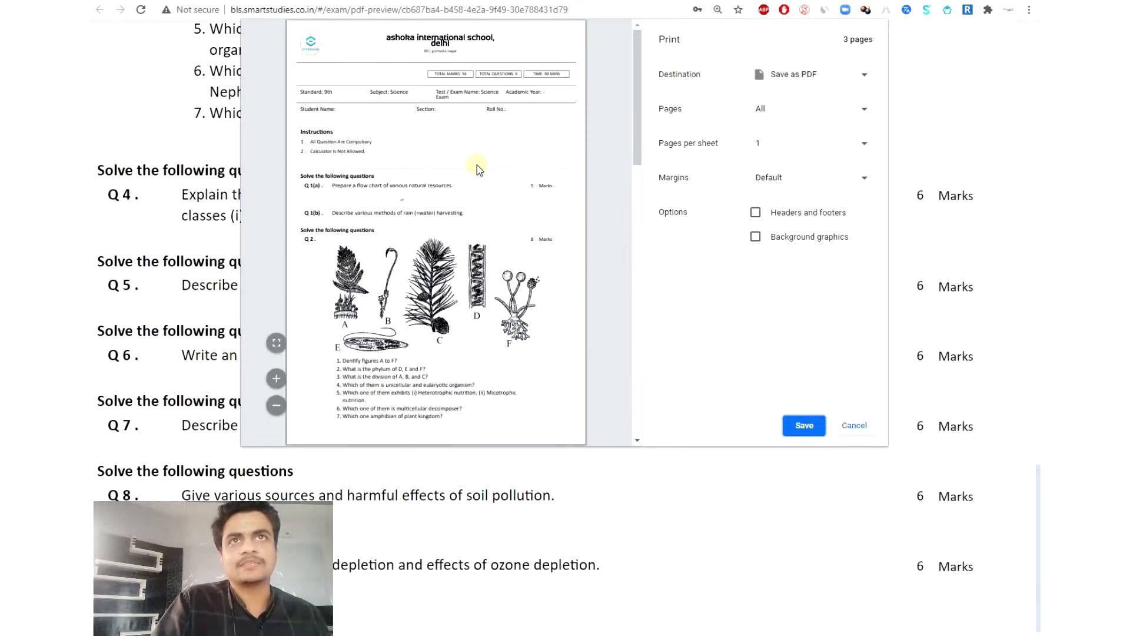
scroll(484, 232, "down", 15)
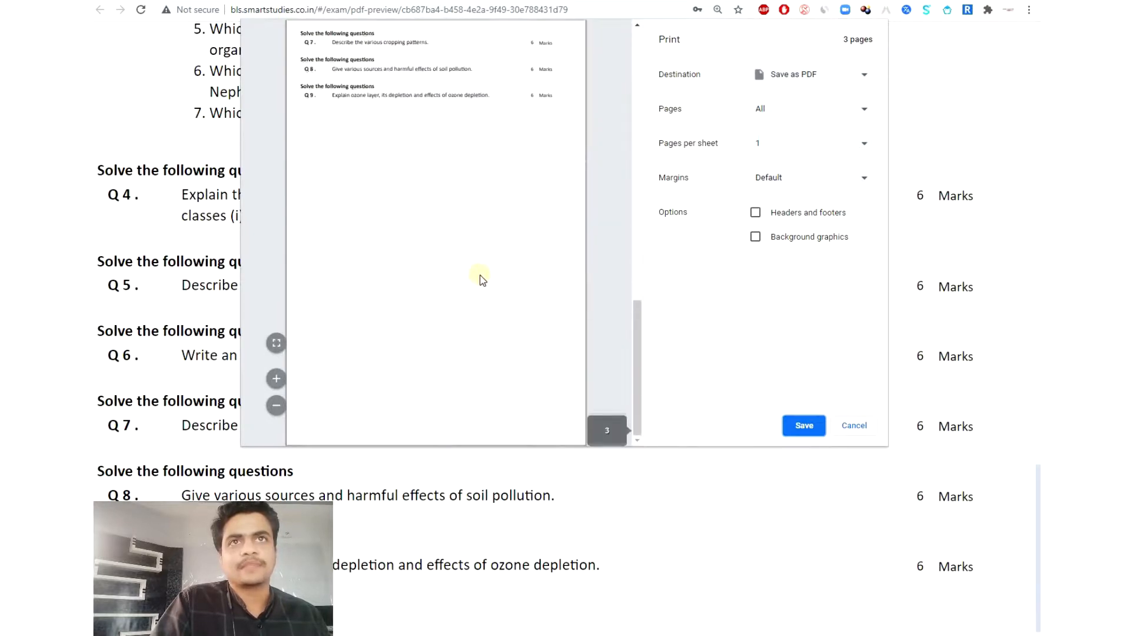
scroll(481, 278, "up", 15)
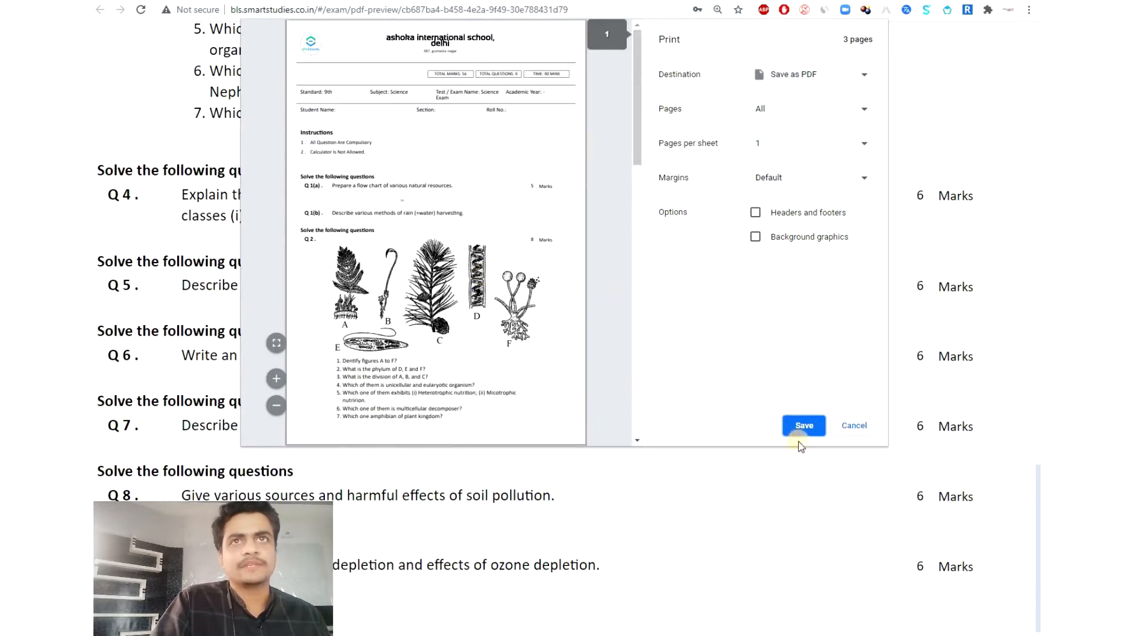